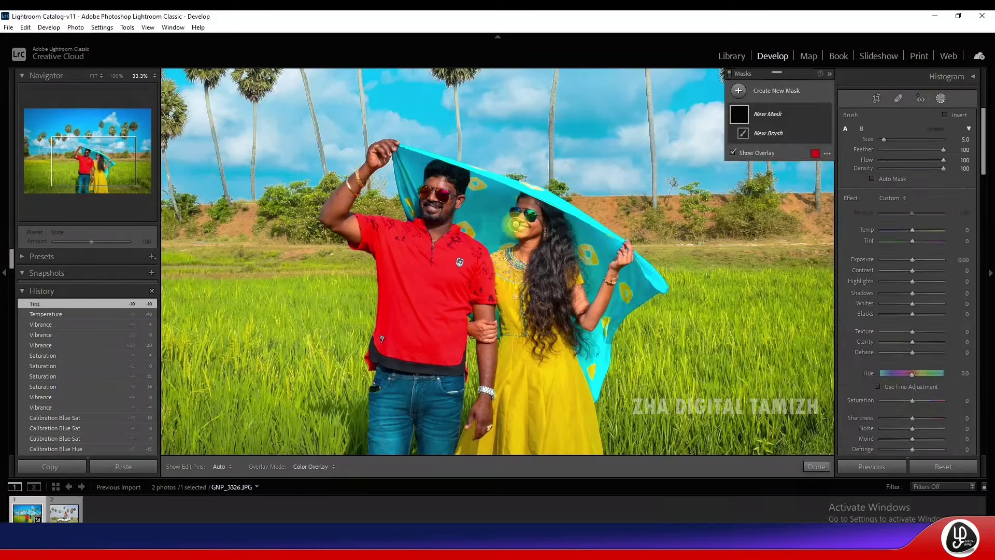
Brush a +0.40 exposure lift over the woman's face, finish the mask, and compare before/after.
left_click_drag(515, 224, 435, 197)
left_click_drag(399, 155, 337, 139)
left_click_drag(912, 259, 924, 296)
left_click(816, 466)
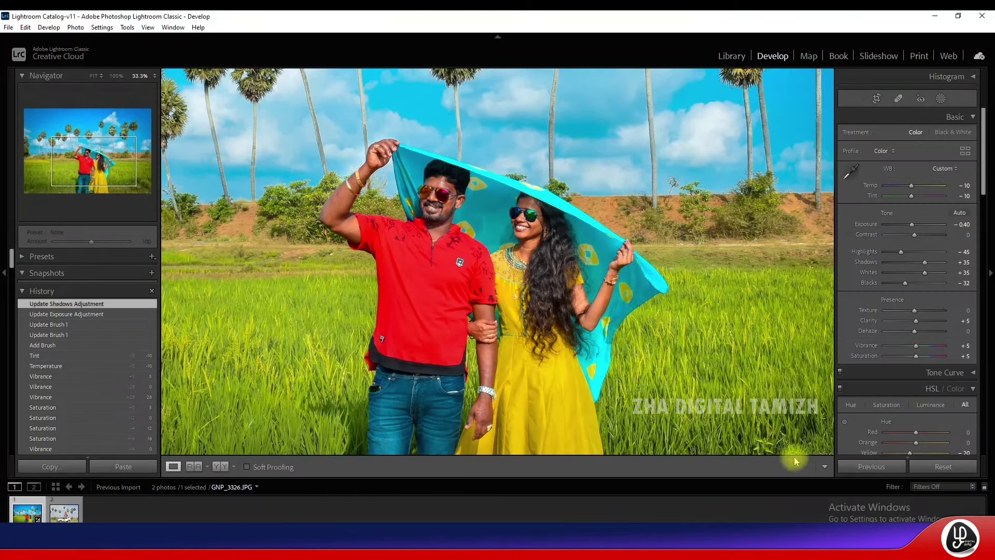
key("y")
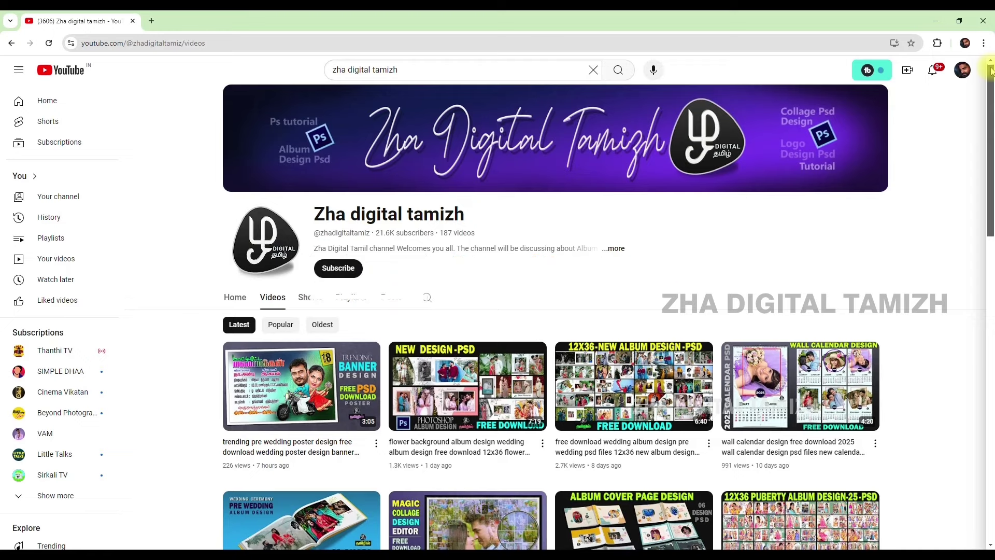
left_click_drag(990, 71, 990, 91)
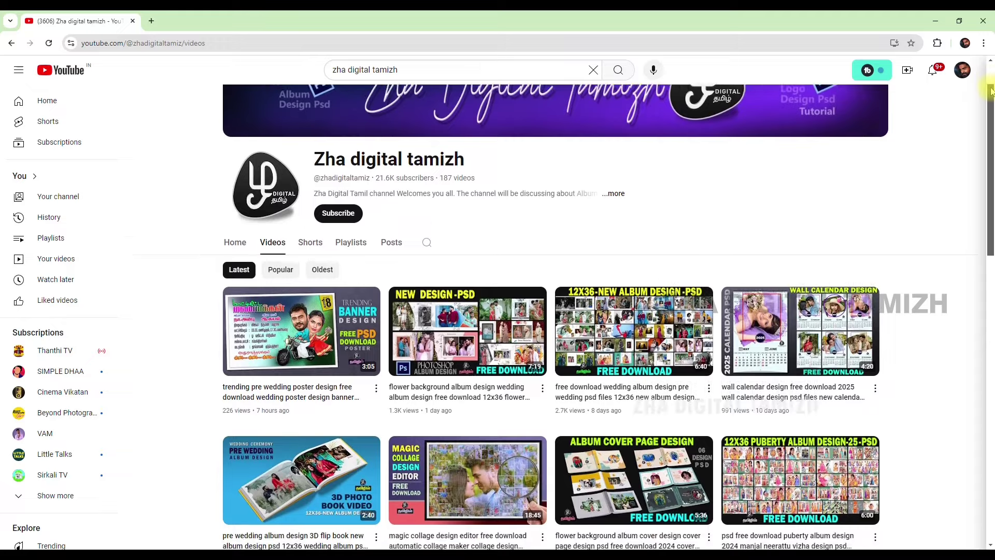
left_click_drag(990, 91, 990, 344)
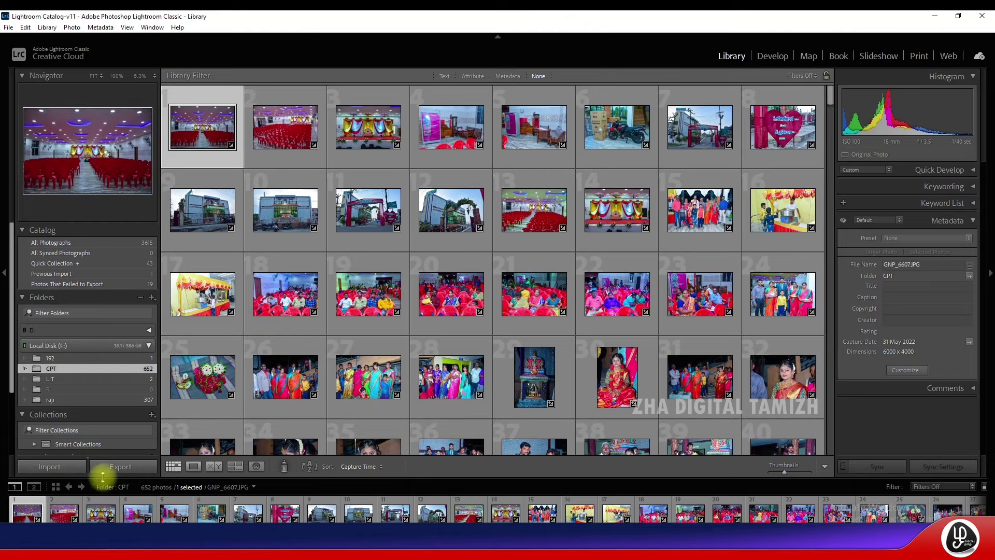
Import the checked couple-in-field JPG from the LR folder on Local Disk (F:).
left_click(52, 467)
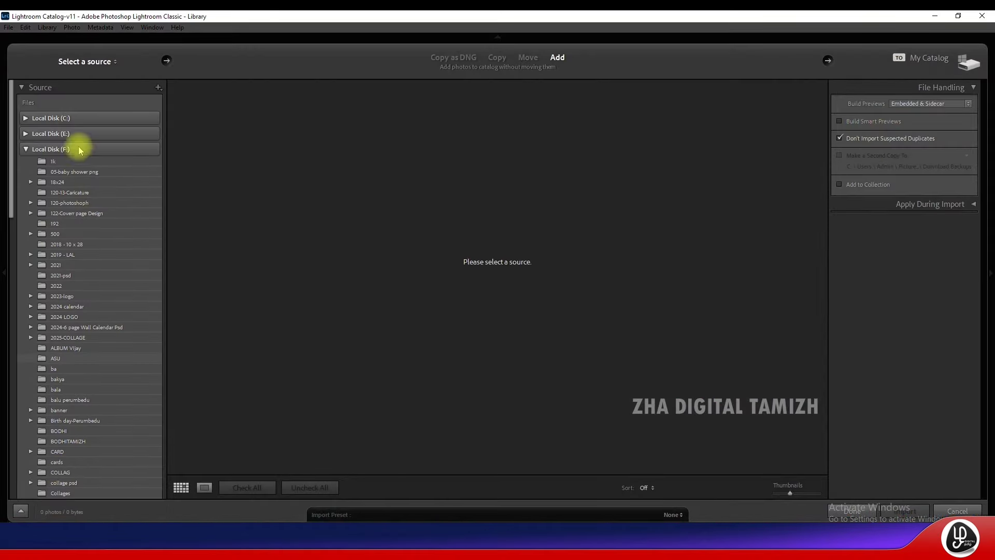
left_click(68, 135)
left_click(59, 306)
scroll(77, 249, "down", 5)
scroll(78, 249, "down", 5)
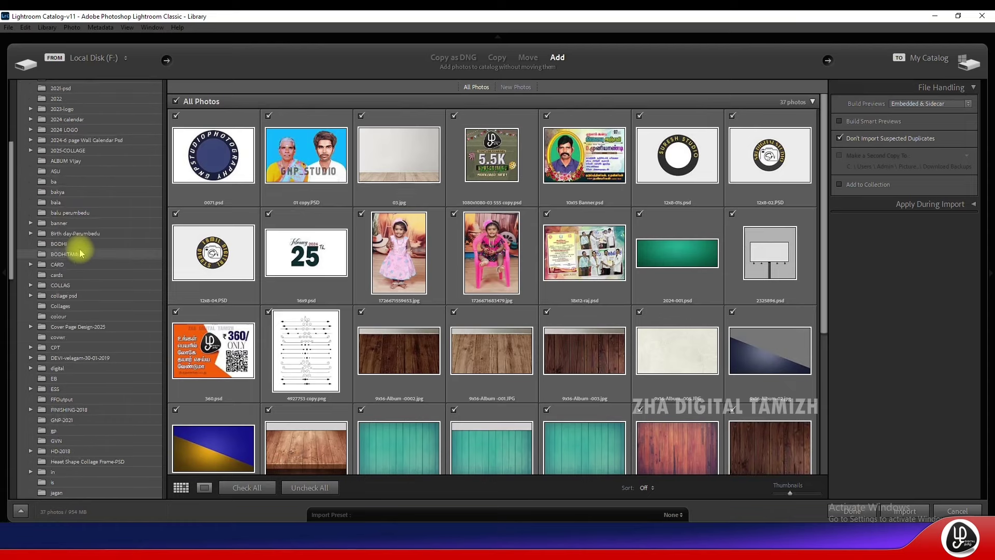
scroll(80, 274, "down", 5)
left_click(56, 431)
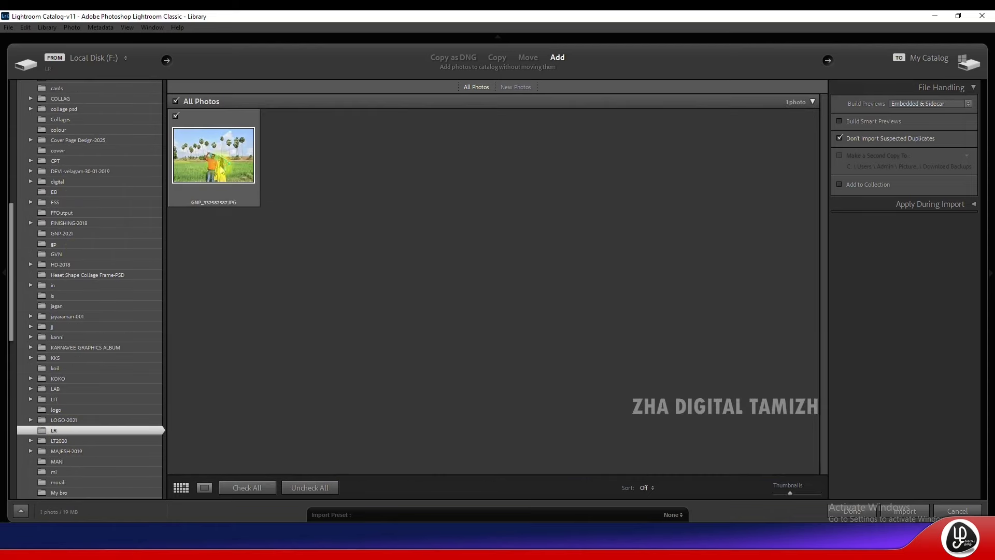
left_click(176, 117)
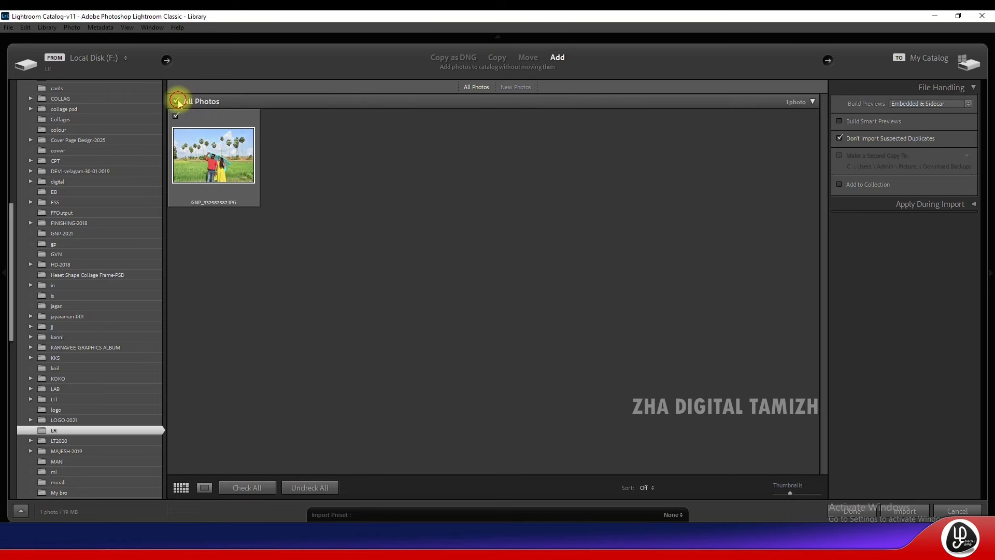
left_click(176, 102)
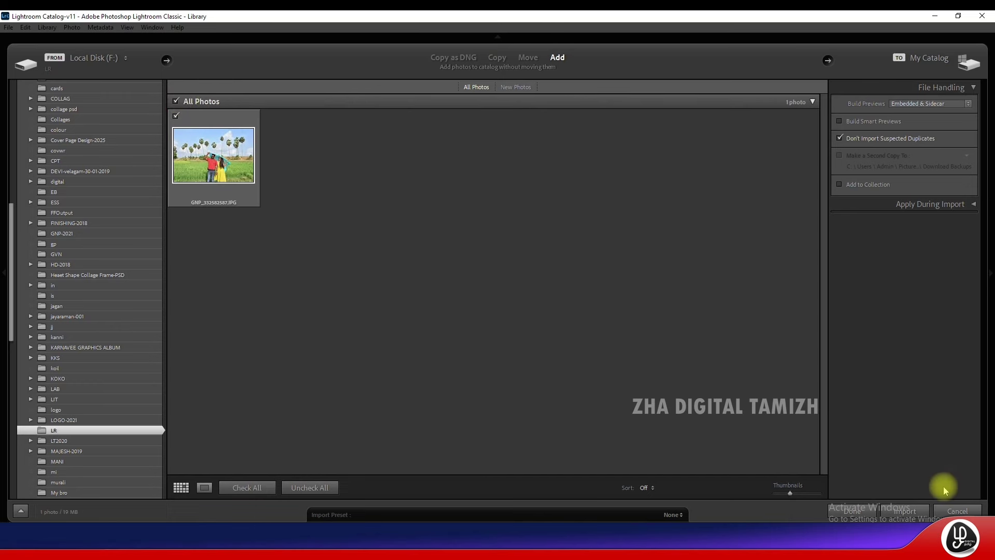
left_click(905, 512)
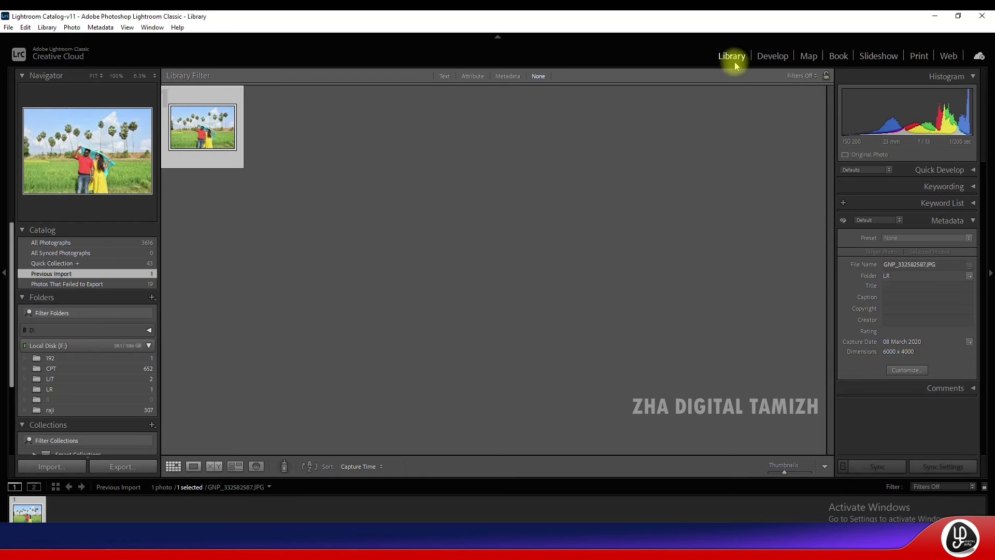
Open the photo in Develop, zoom to 33.3% to inspect the couple, palms and sky, then return to Fit.
left_click(772, 57)
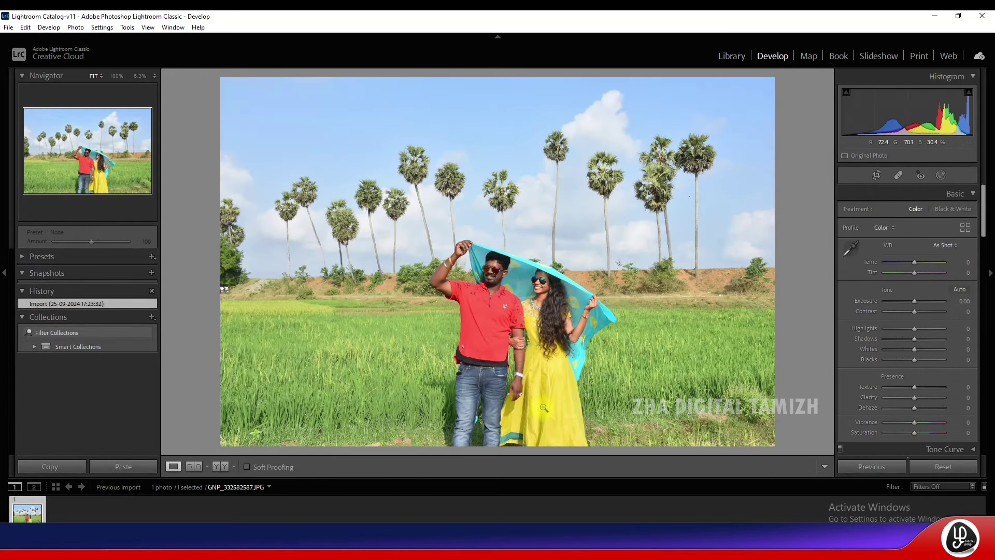
left_click(510, 280)
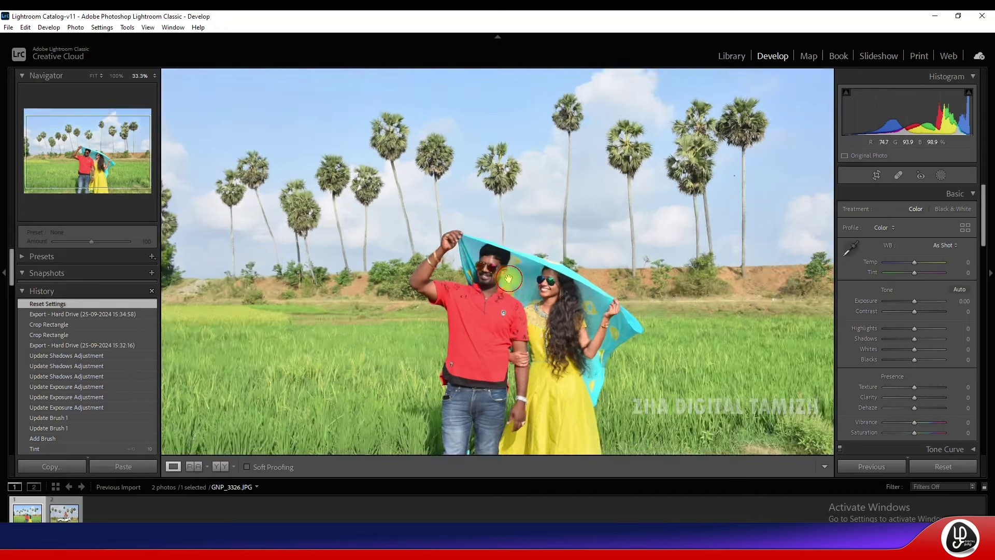
left_click(510, 280)
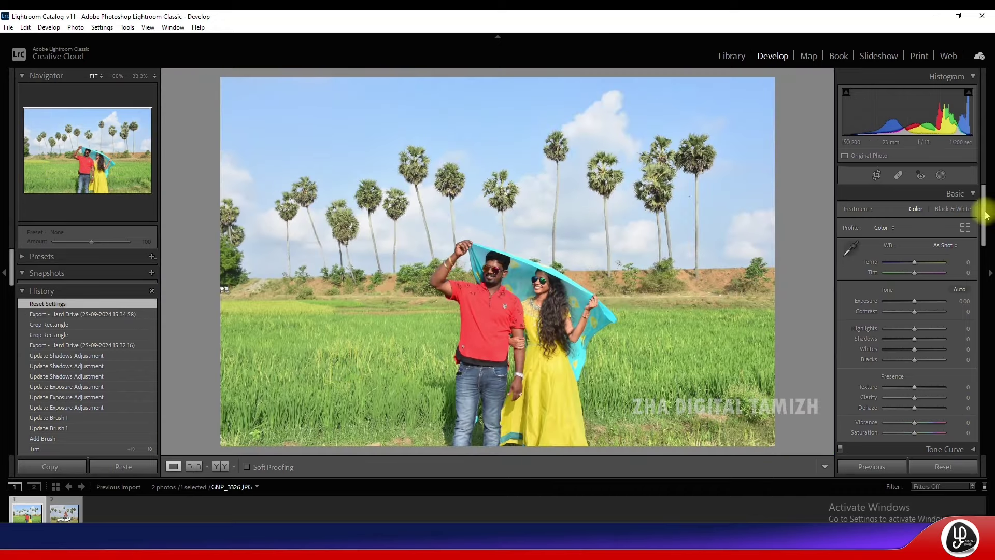
mouse_move(984, 214)
left_mouse_down()
mouse_move(988, 428)
mouse_move(990, 178)
left_mouse_up()
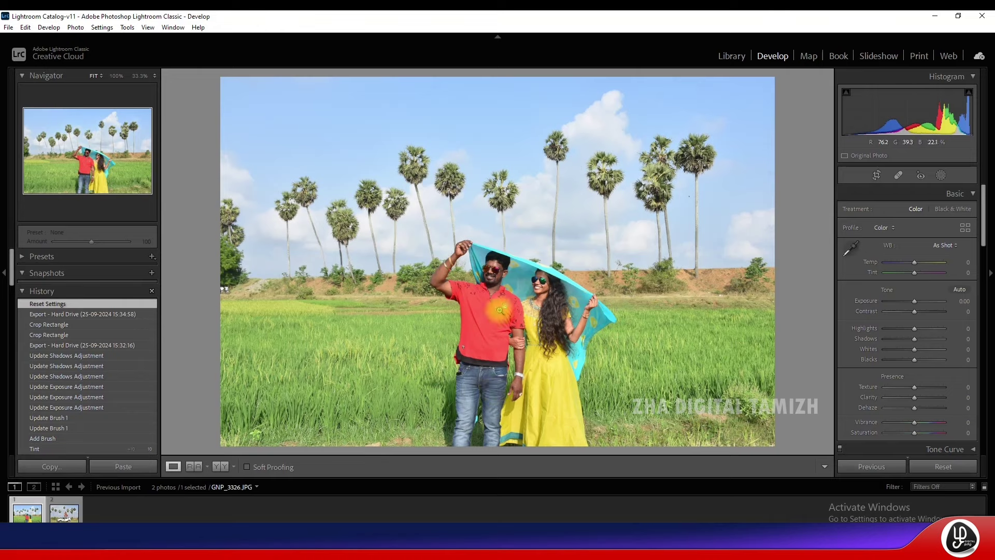
left_click(500, 307)
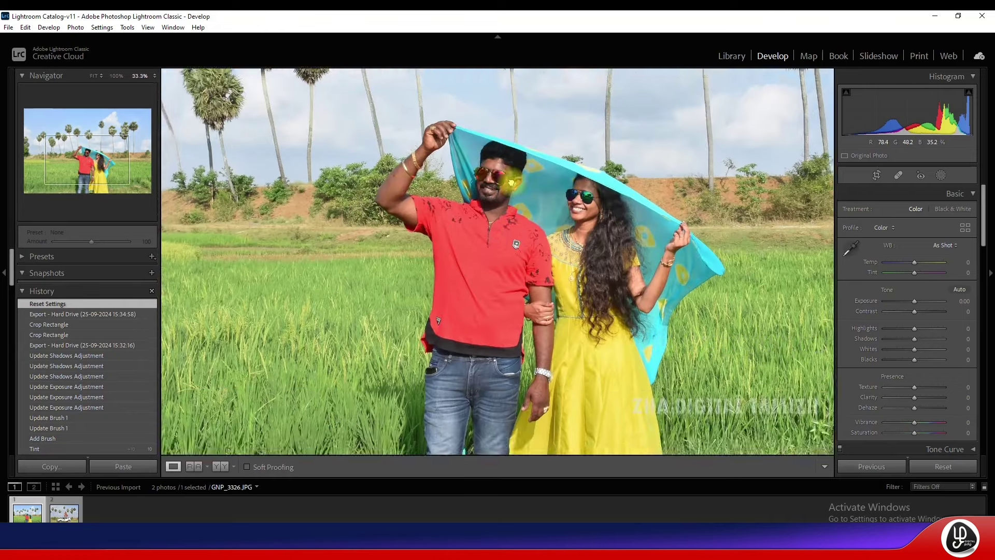
left_click_drag(500, 306, 399, 382)
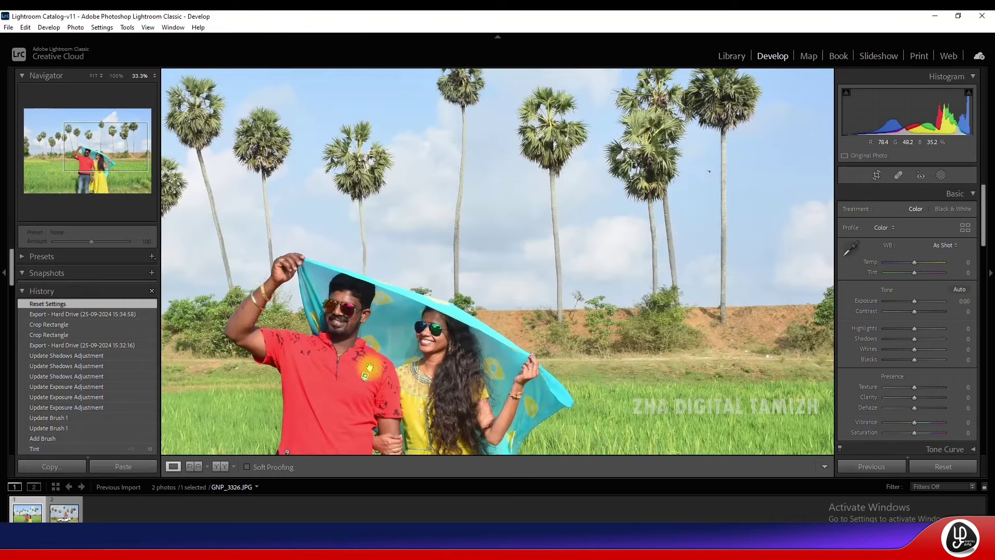
left_click(491, 310)
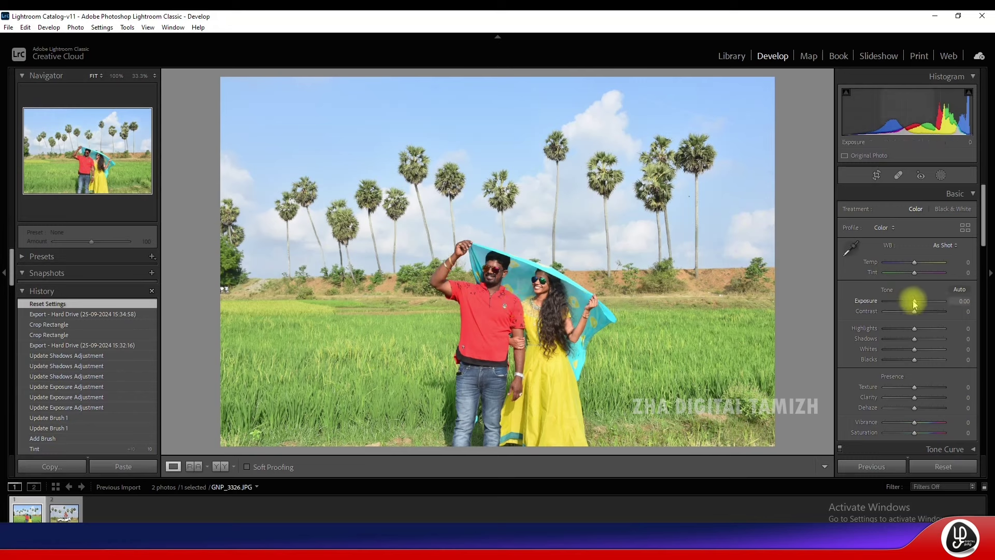
Set Exposure to −0.40 and Highlights to −45.
left_click_drag(915, 308, 911, 303)
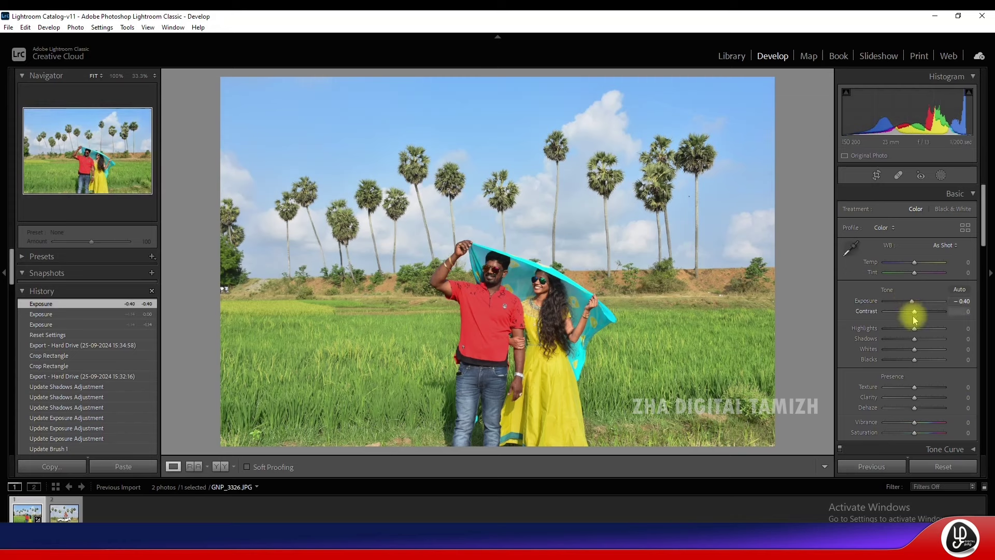
left_click_drag(905, 330, 902, 333)
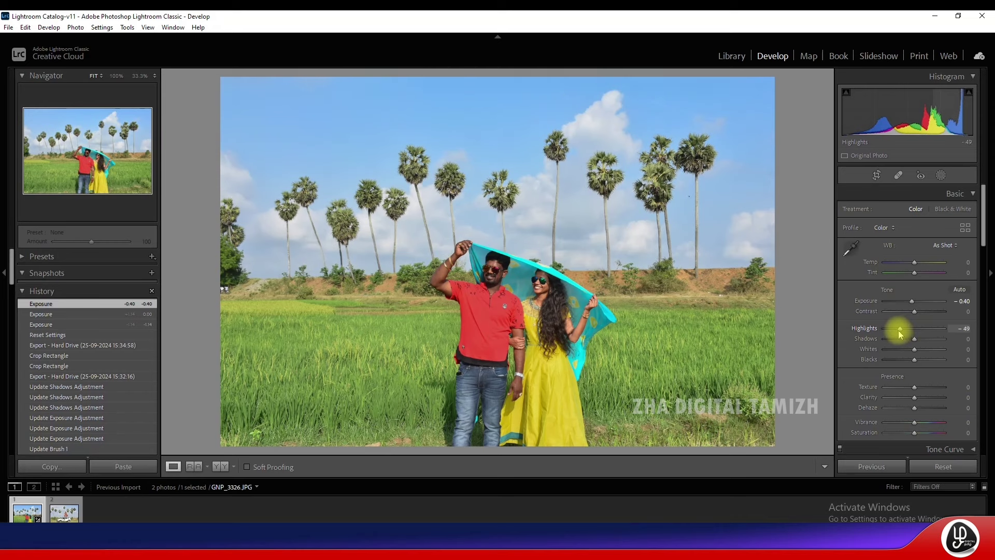
left_click_drag(899, 335, 900, 335)
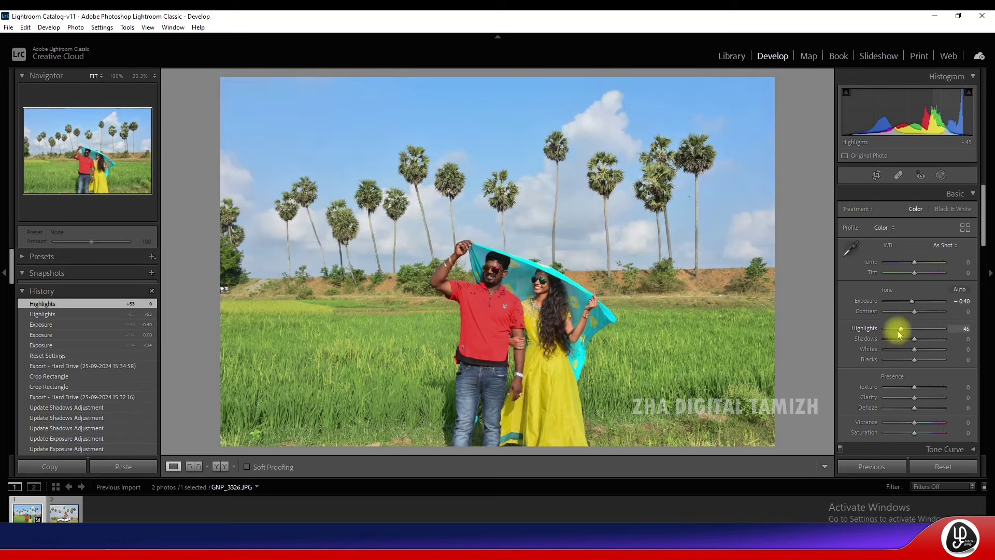
left_click_drag(899, 334, 932, 340)
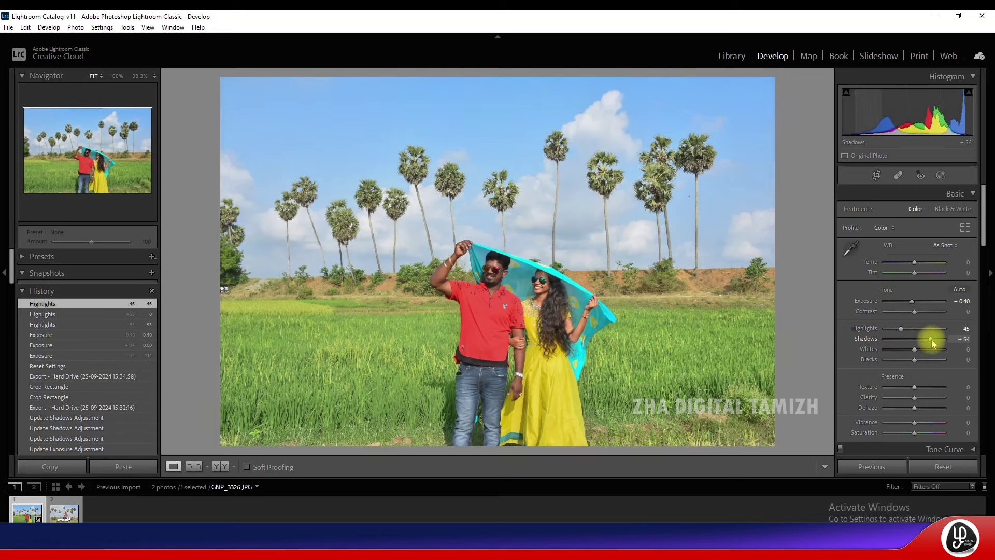
Set Shadows +35, Whites +35, Blacks −32 and Clarity +5.
double_click(931, 340)
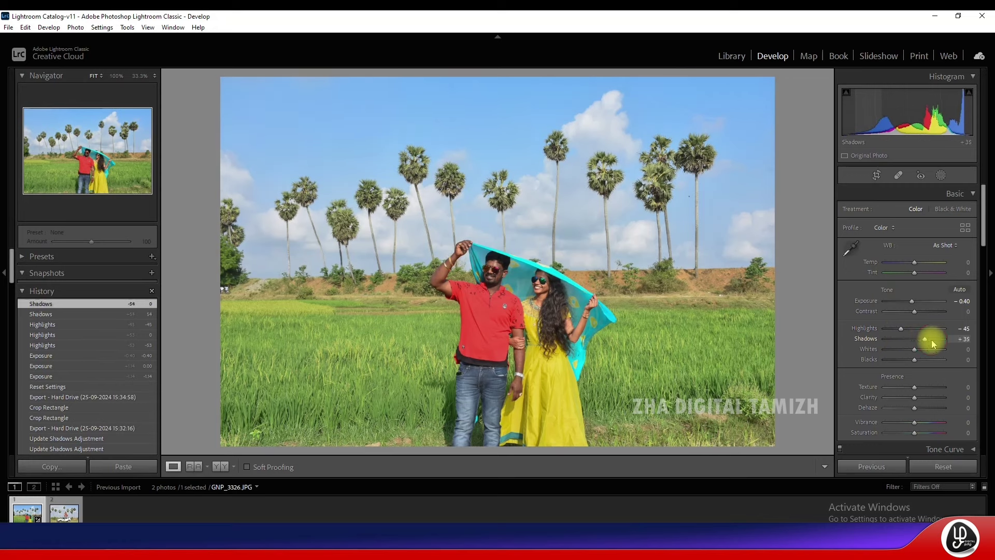
left_click_drag(926, 346, 917, 352)
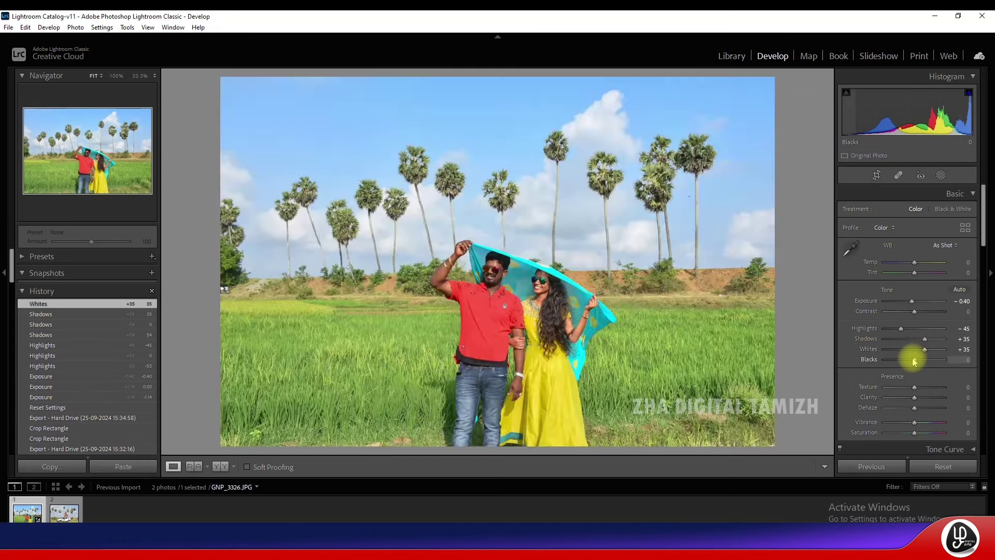
left_click_drag(914, 359, 905, 363)
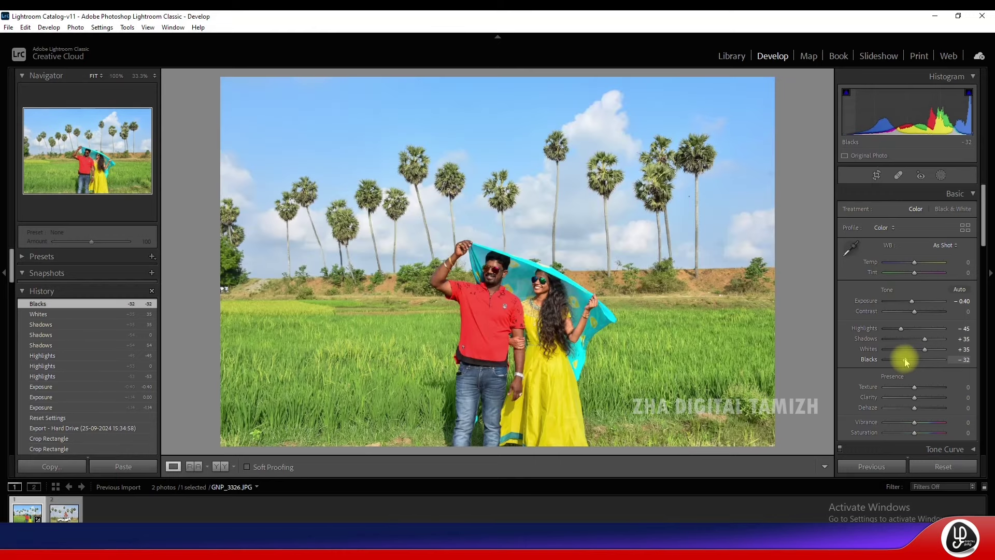
left_click_drag(983, 235, 984, 251)
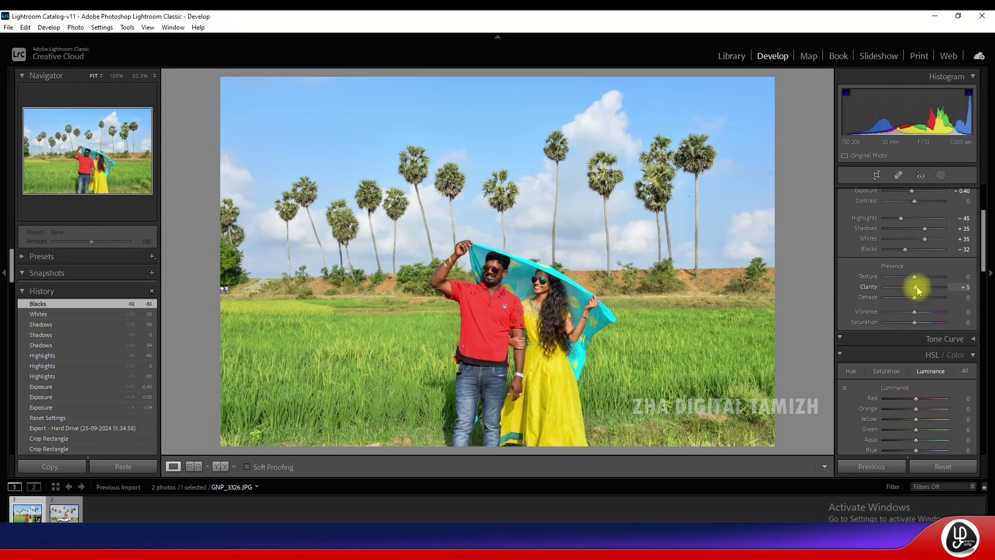
left_click_drag(984, 250, 985, 274)
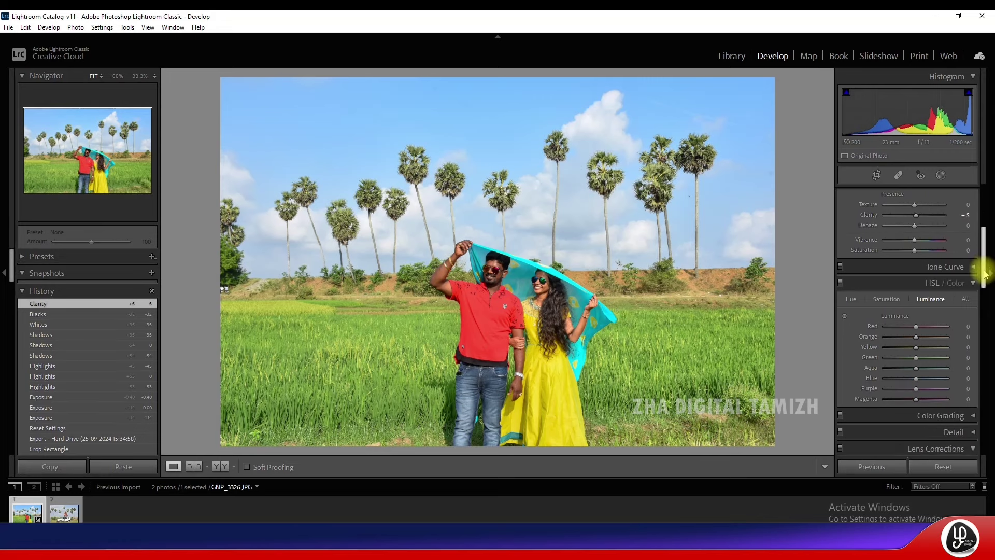
scroll(985, 274, "down", 3)
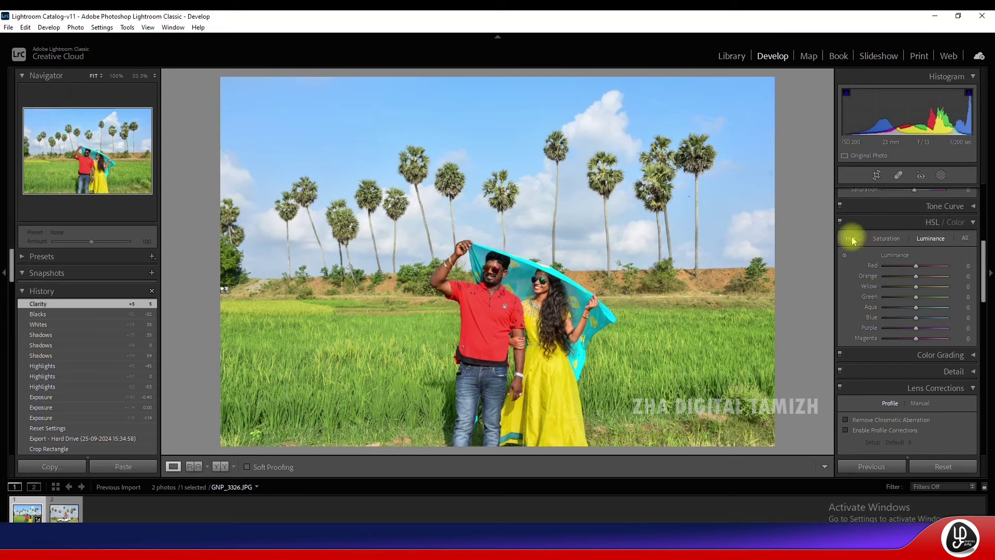
In the HSL Hue tab, test a green hue shift on the grass, then reset it to zero.
left_click(851, 238)
left_click(886, 239)
left_click(931, 239)
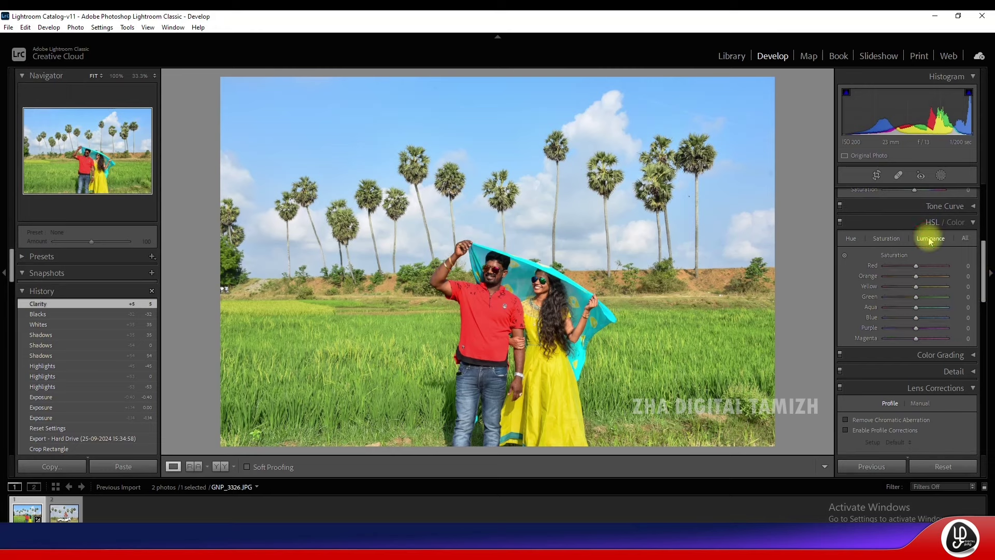
left_click(850, 240)
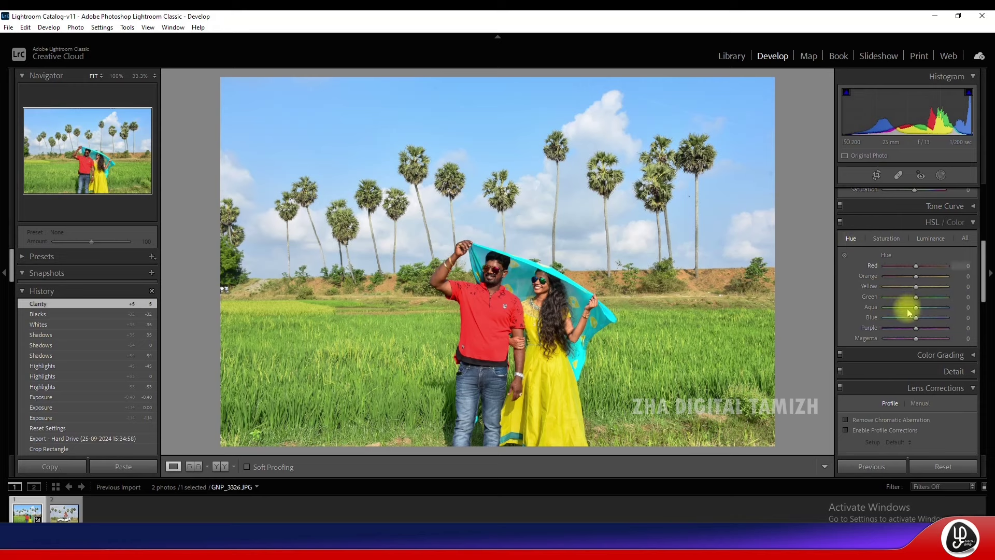
left_click_drag(917, 298, 942, 298)
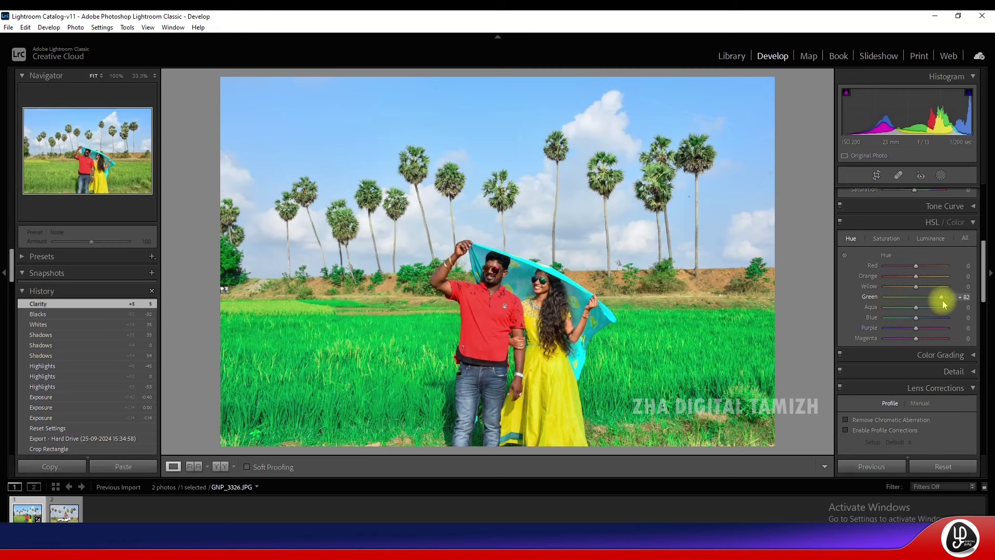
mouse_move(945, 305)
left_mouse_down()
mouse_move(928, 301)
mouse_move(950, 292)
mouse_move(917, 293)
left_mouse_up()
double_click(927, 297)
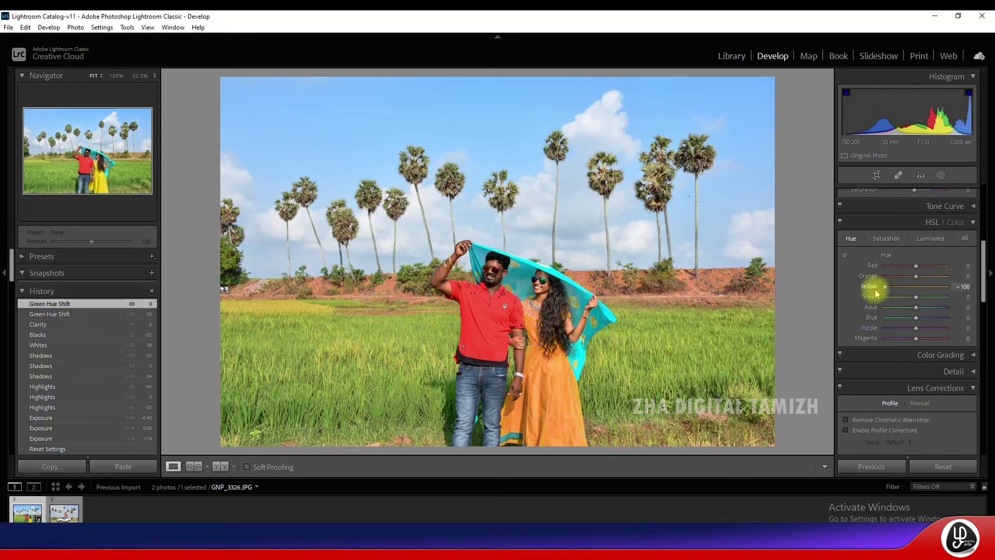
Reset the orange and red hues to zero and set the Yellow hue to −20.
double_click(915, 287)
mouse_move(916, 275)
left_mouse_down()
mouse_move(878, 278)
mouse_move(962, 275)
mouse_move(899, 275)
mouse_move(911, 266)
mouse_move(902, 291)
left_mouse_up()
double_click(931, 276)
double_click(912, 266)
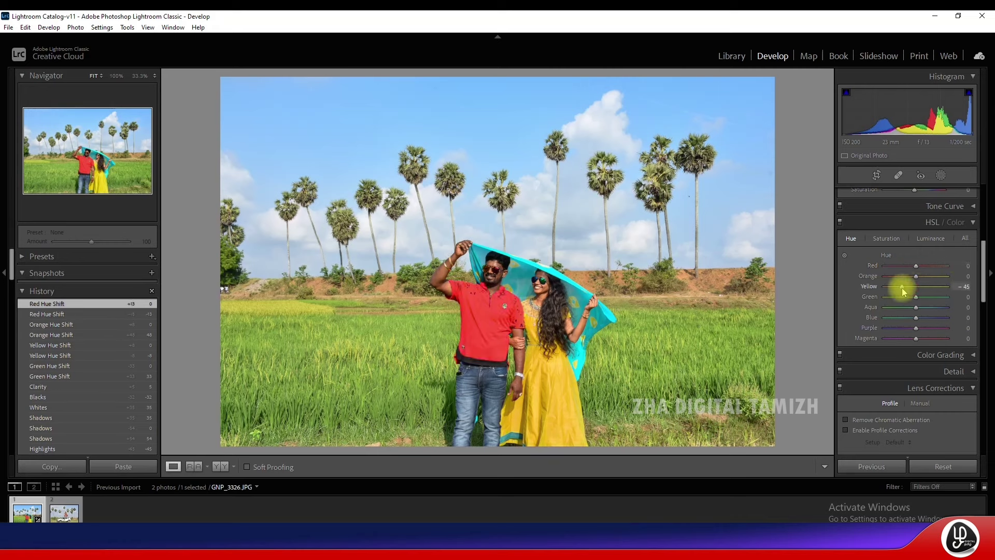
double_click(902, 292)
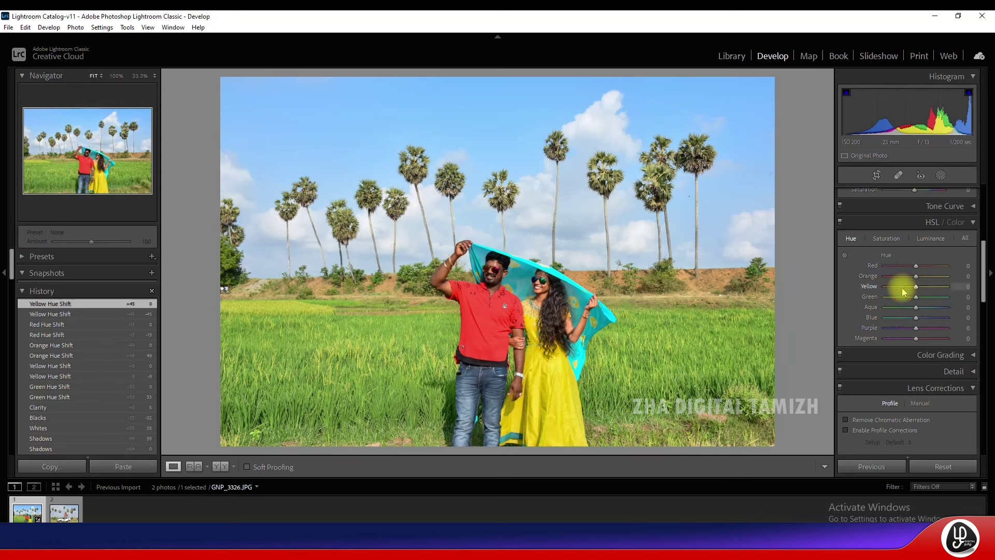
left_click_drag(903, 291, 903, 292)
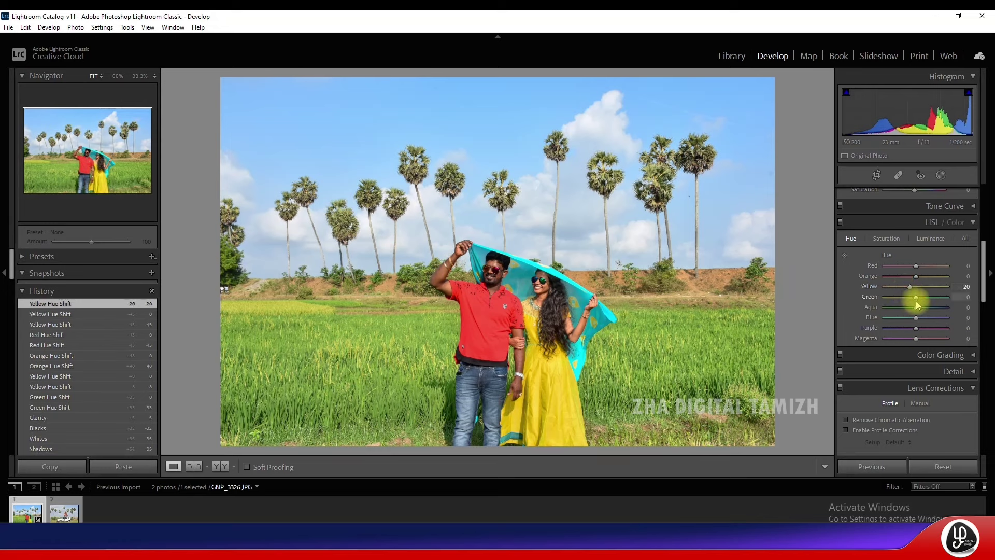
In HSL Saturation, raise Green to +45 and Yellow to +25.
left_click(888, 238)
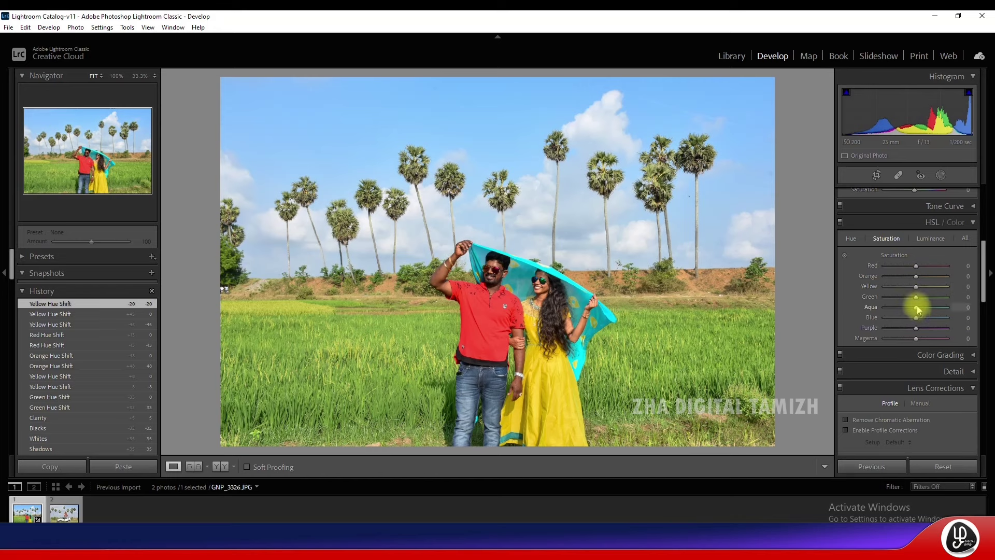
left_click_drag(916, 300, 938, 303)
double_click(937, 300)
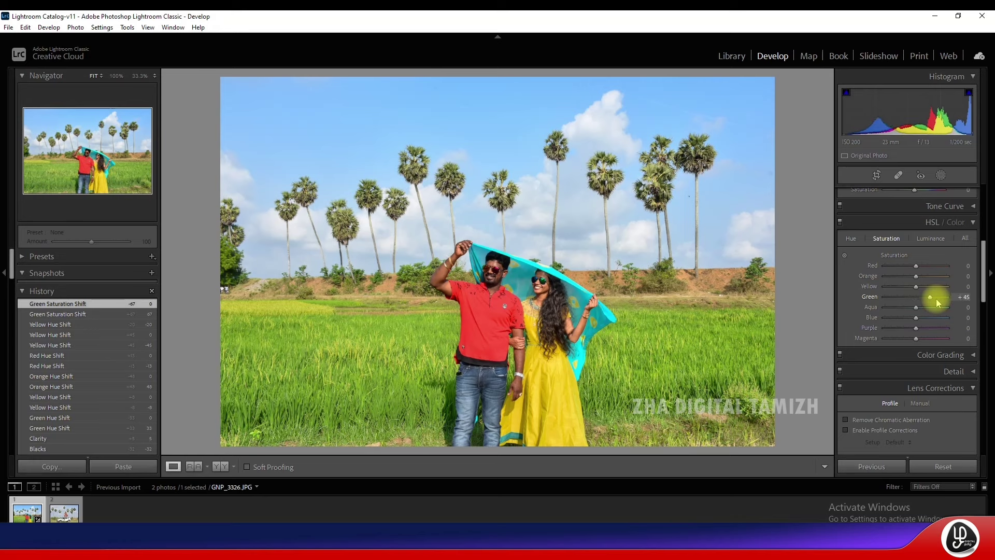
left_click_drag(938, 304, 936, 299)
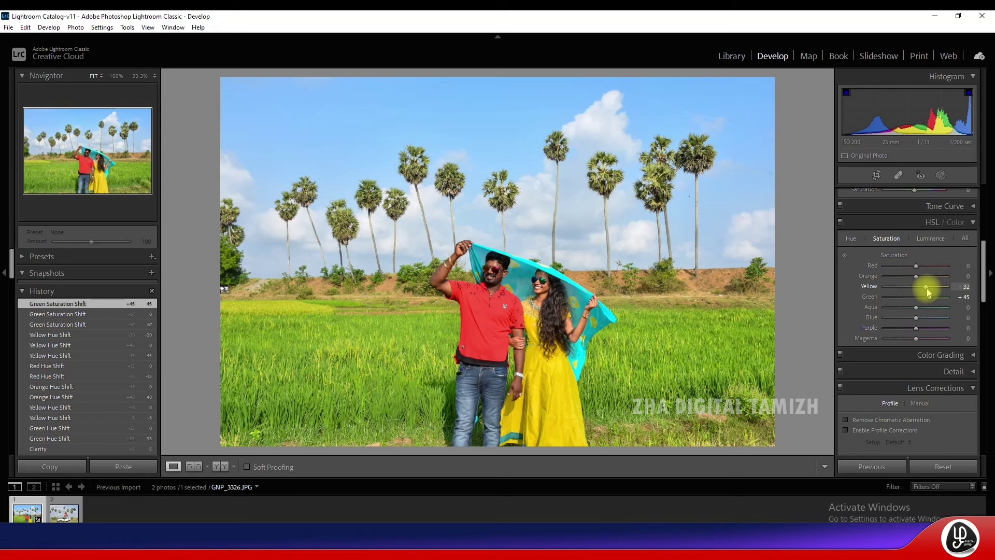
double_click(926, 286)
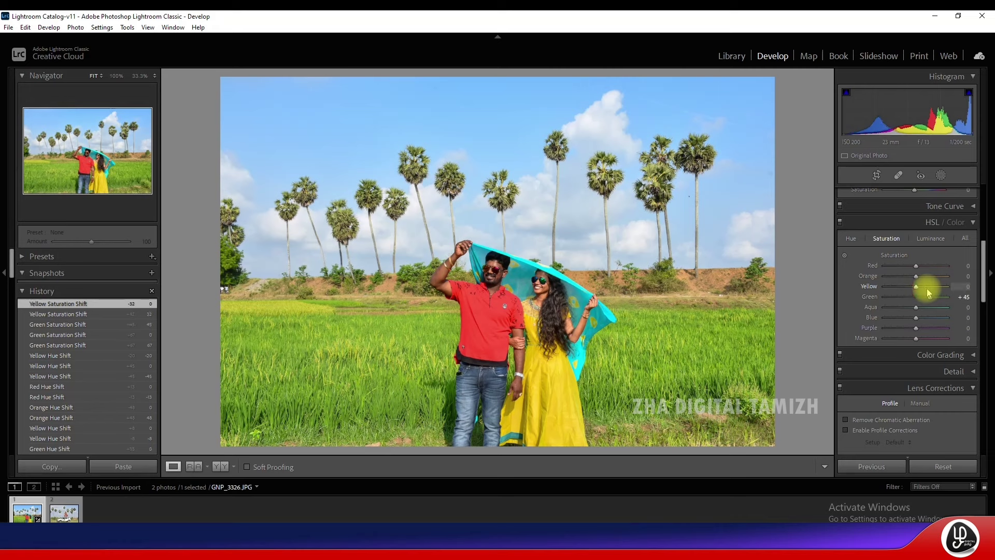
left_click_drag(927, 288, 918, 279)
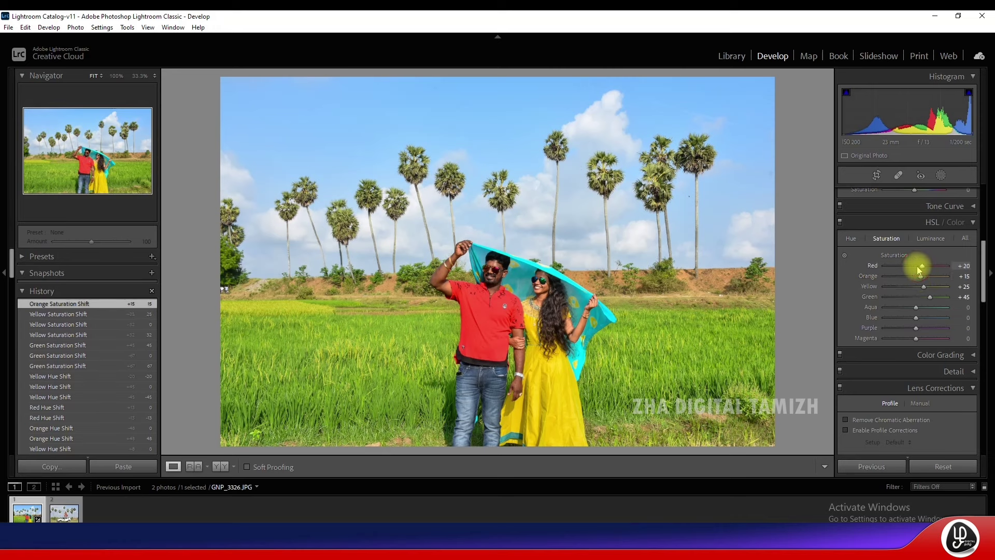
Set Red saturation +20 and Blue +40, keeping Purple and Aqua at zero.
left_click_drag(919, 270, 919, 272)
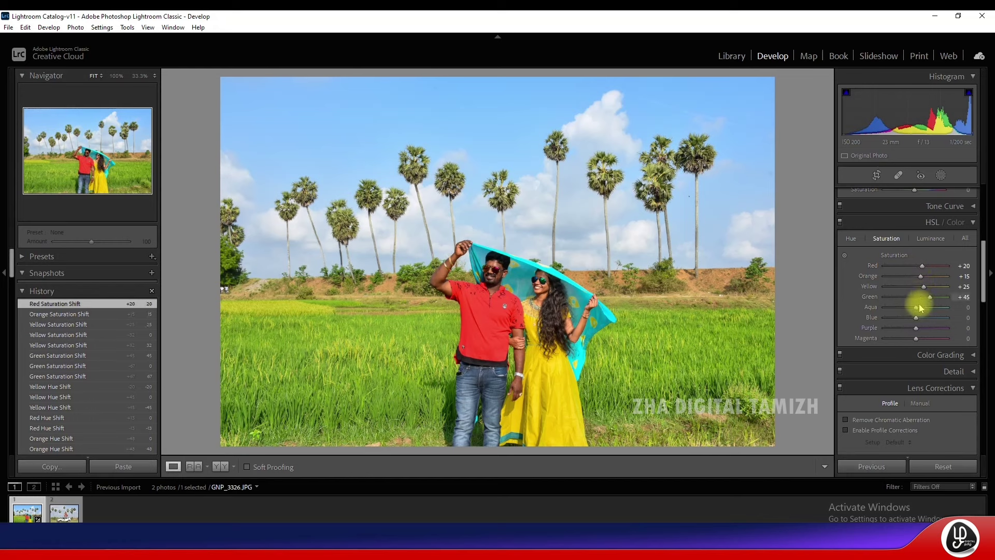
left_click_drag(917, 318, 931, 318)
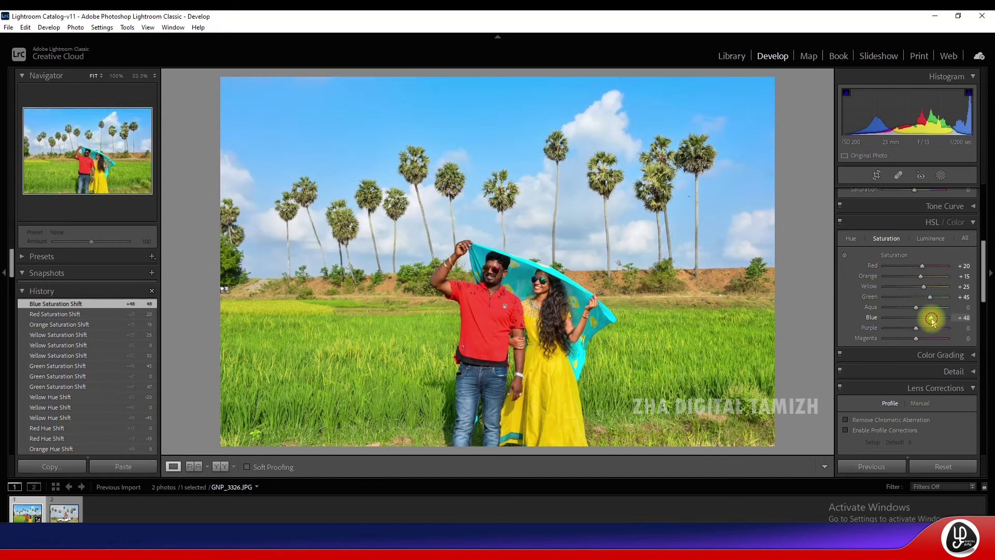
double_click(931, 318)
left_click_drag(931, 318, 931, 318)
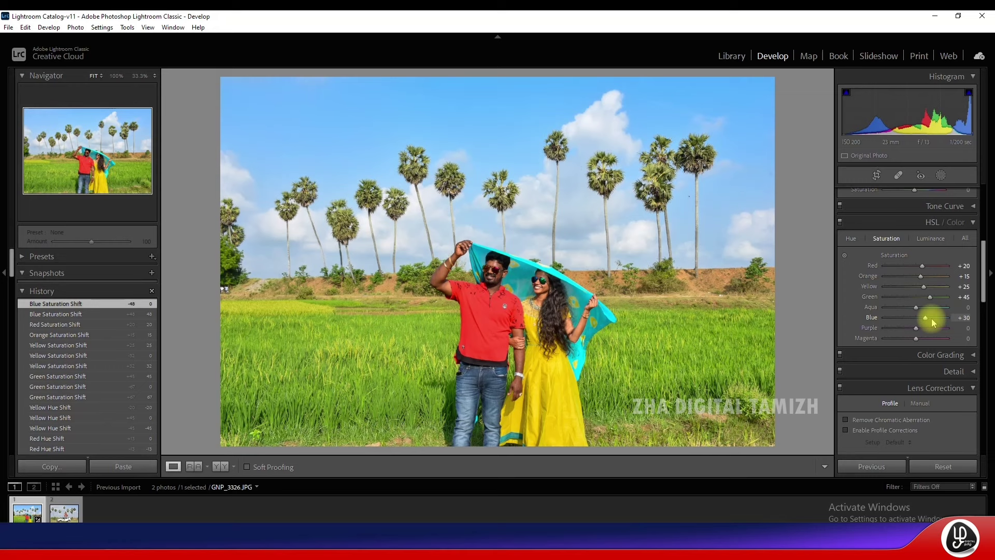
scroll(931, 318, "up", 5)
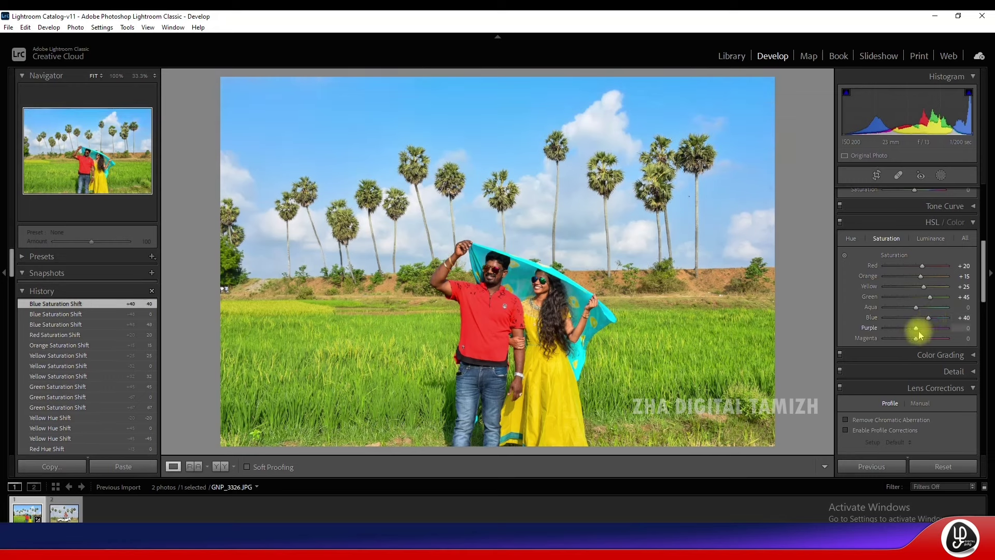
mouse_move(914, 328)
left_mouse_down()
mouse_move(930, 330)
mouse_move(923, 317)
left_mouse_up()
double_click(930, 329)
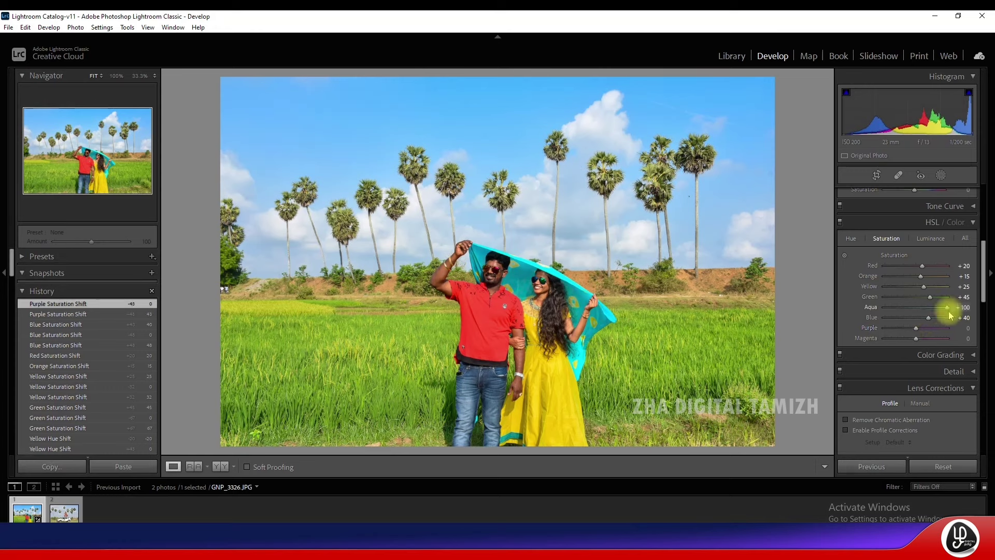
double_click(920, 308)
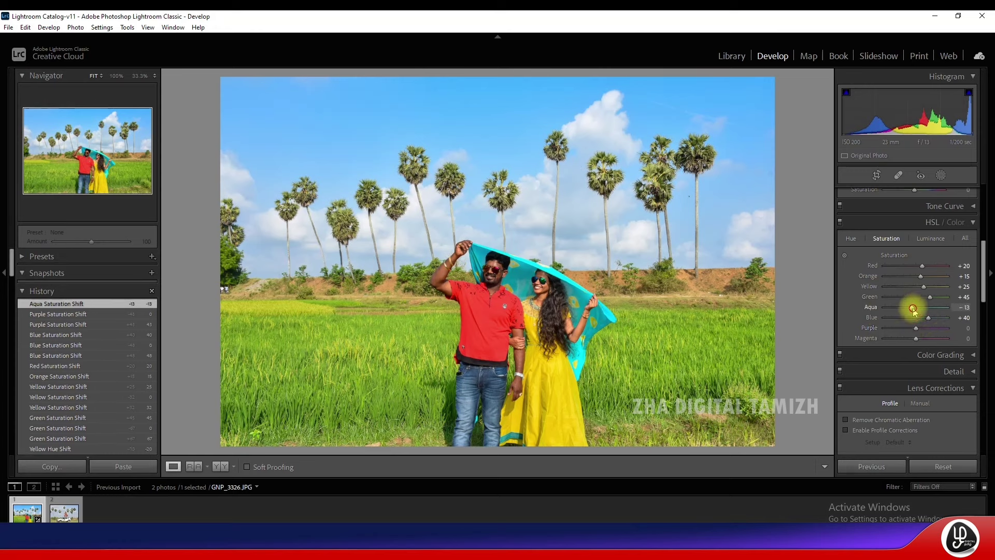
In HSL Luminance, darken Blue to −30 after testing and resetting red, orange and green luminance.
left_click(931, 240)
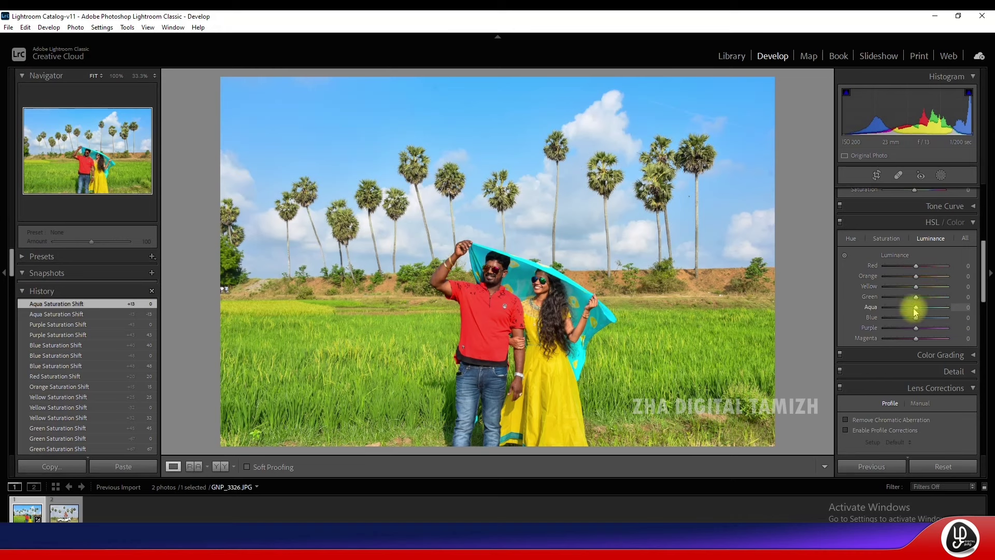
left_click_drag(916, 317, 907, 321)
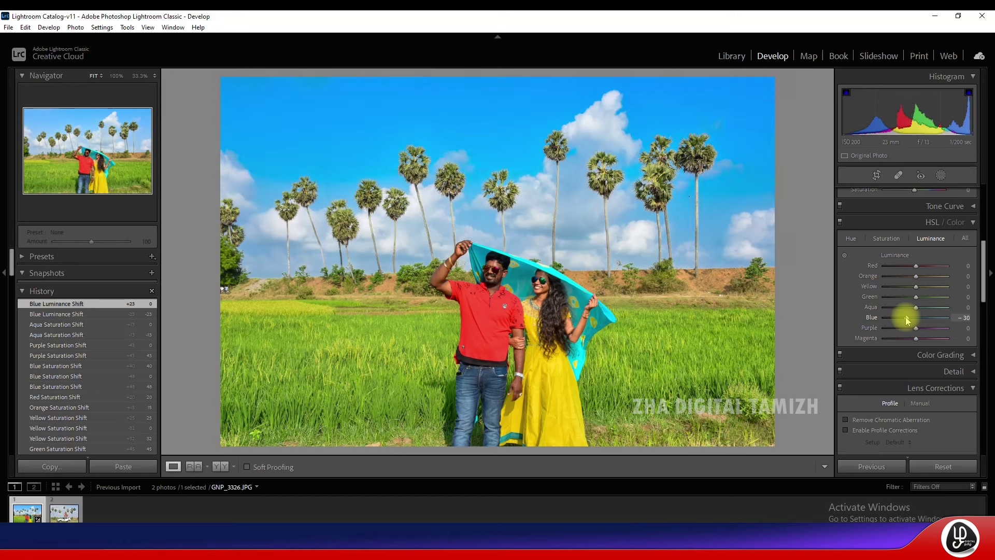
left_click_drag(908, 320, 908, 320)
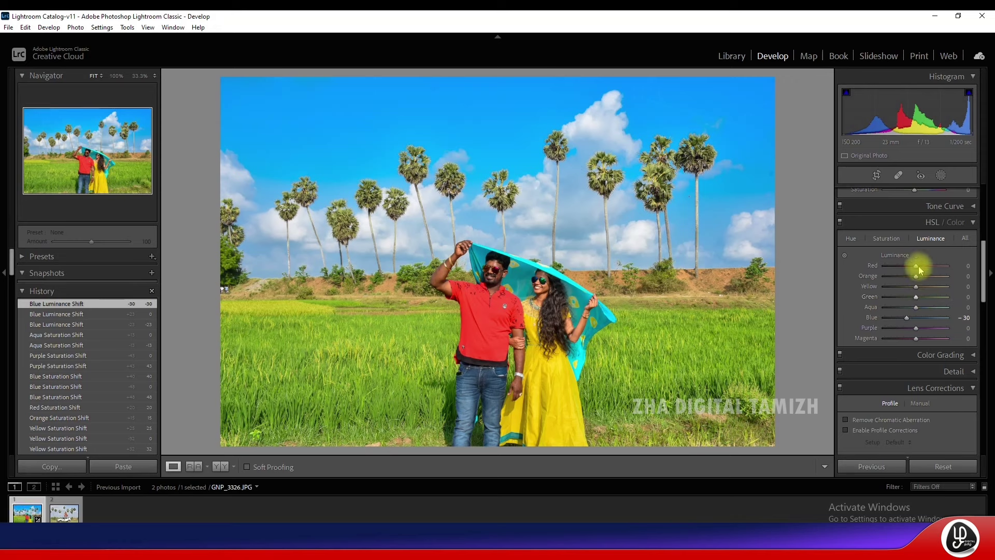
left_click_drag(918, 268, 912, 269)
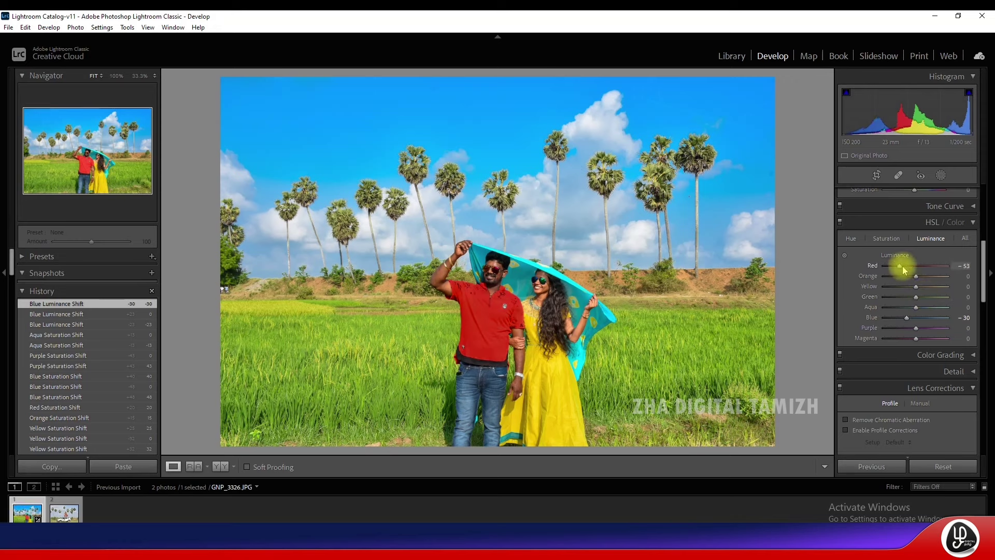
double_click(912, 267)
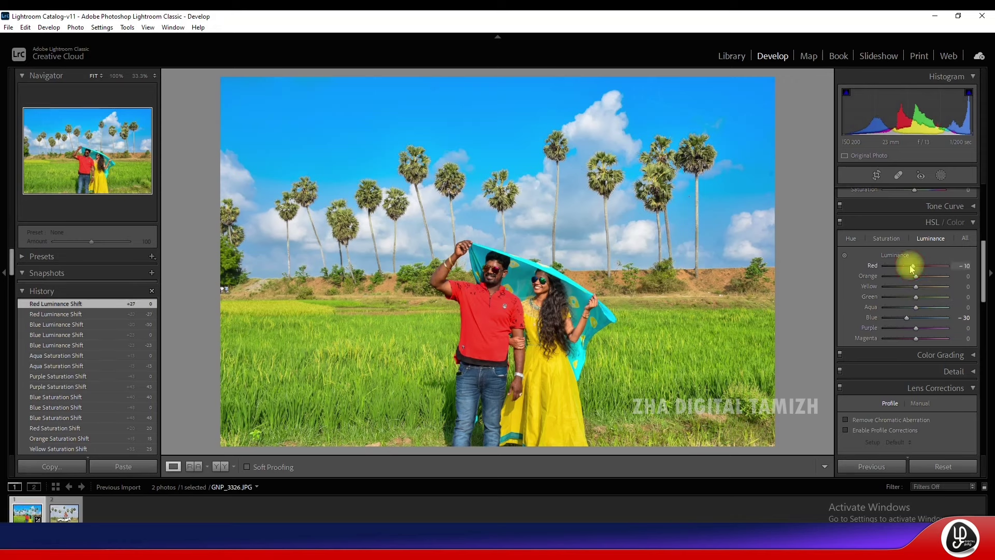
mouse_move(915, 276)
left_mouse_down()
mouse_move(906, 288)
mouse_move(943, 292)
mouse_move(917, 291)
left_mouse_up()
double_click(903, 276)
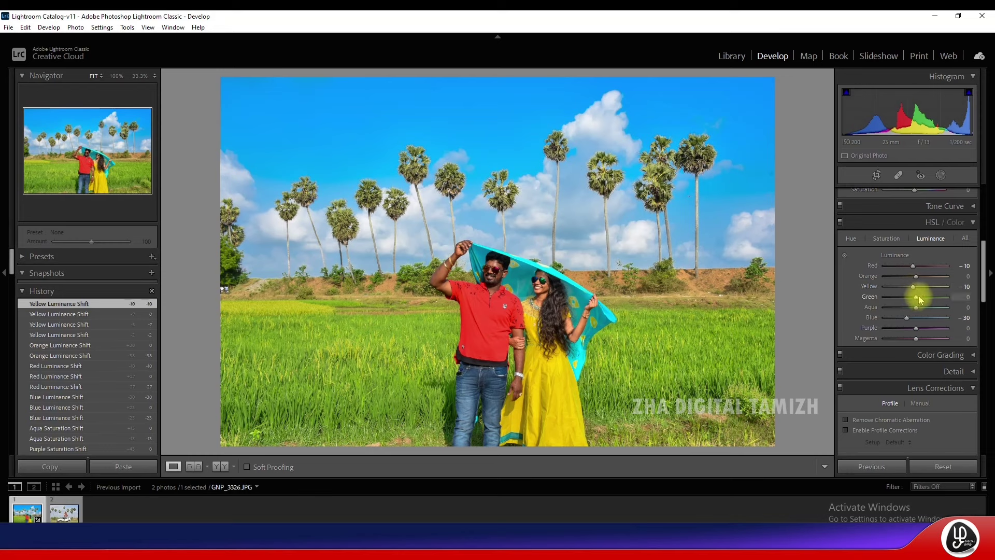
mouse_move(916, 296)
left_mouse_down()
mouse_move(939, 300)
mouse_move(919, 300)
left_mouse_up()
double_click(919, 298)
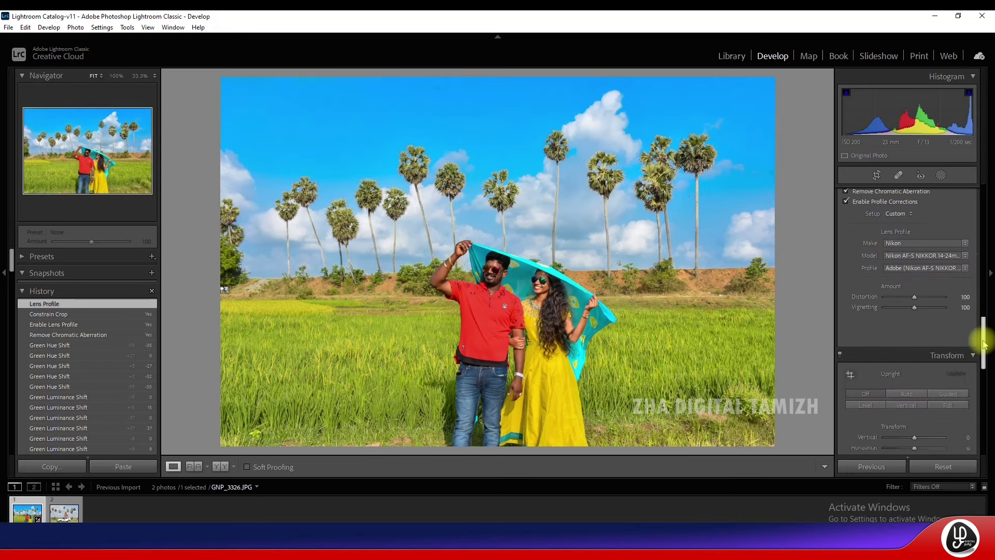
Set the Effects panel's Post-Crop Vignetting Amount to −30.
left_click_drag(986, 325, 984, 365)
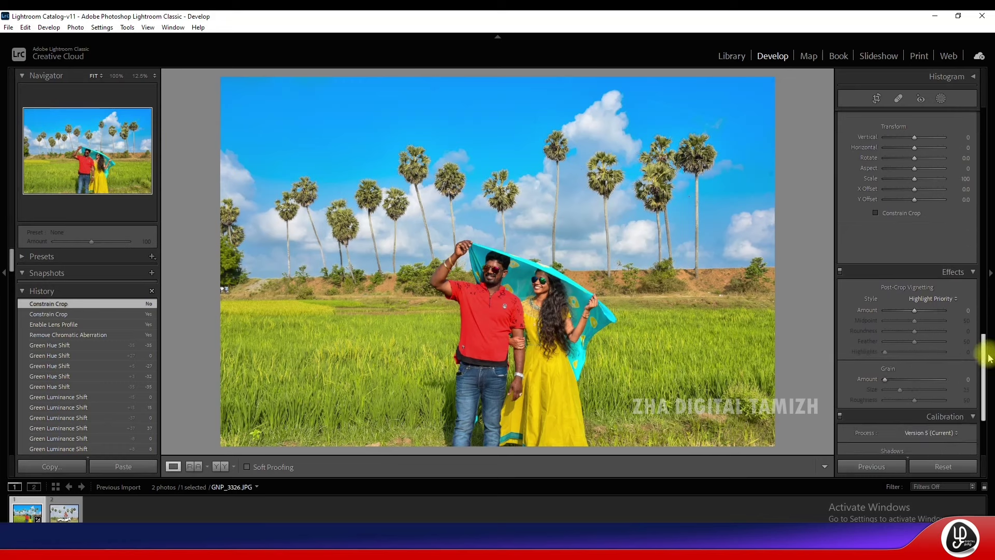
left_click_drag(914, 255, 898, 254)
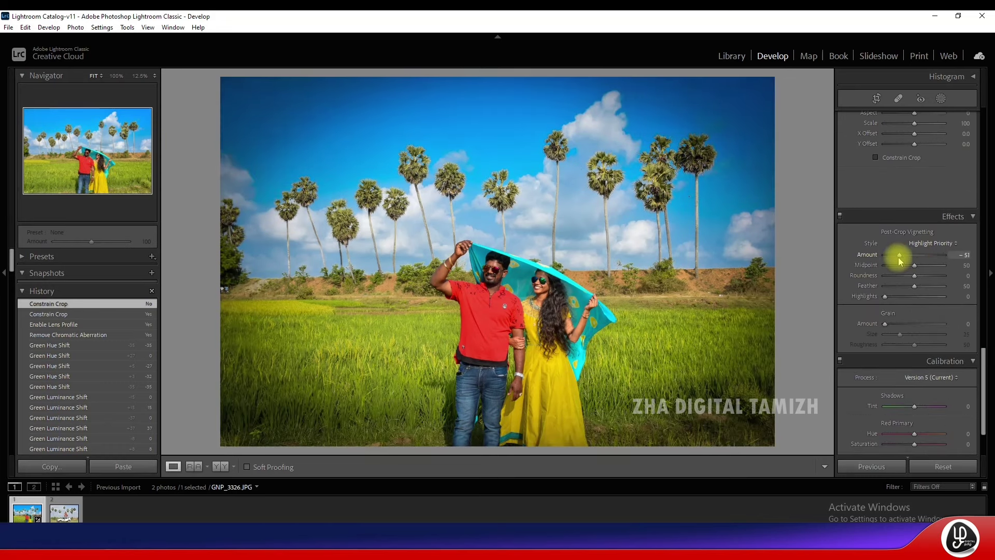
left_click_drag(899, 255, 906, 255)
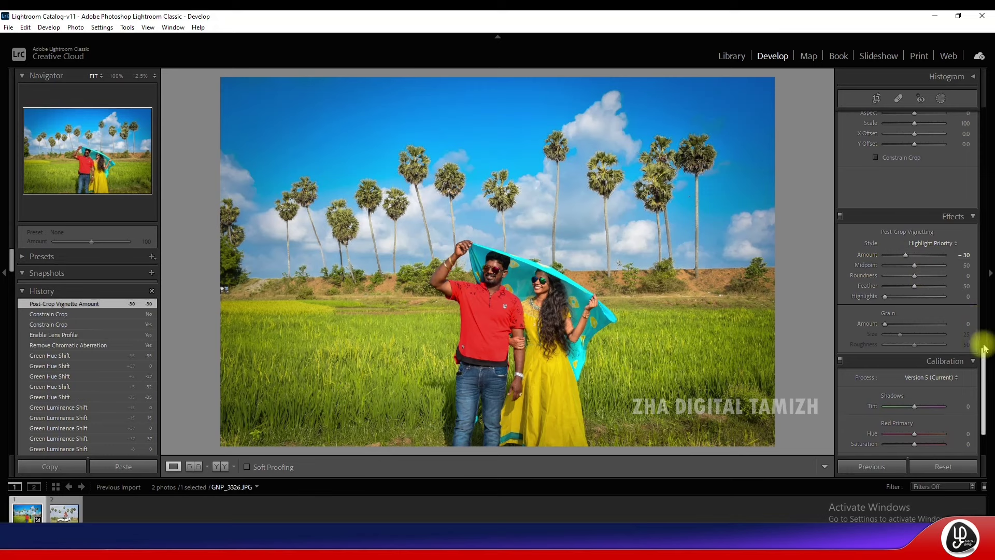
left_click_drag(985, 356, 984, 406)
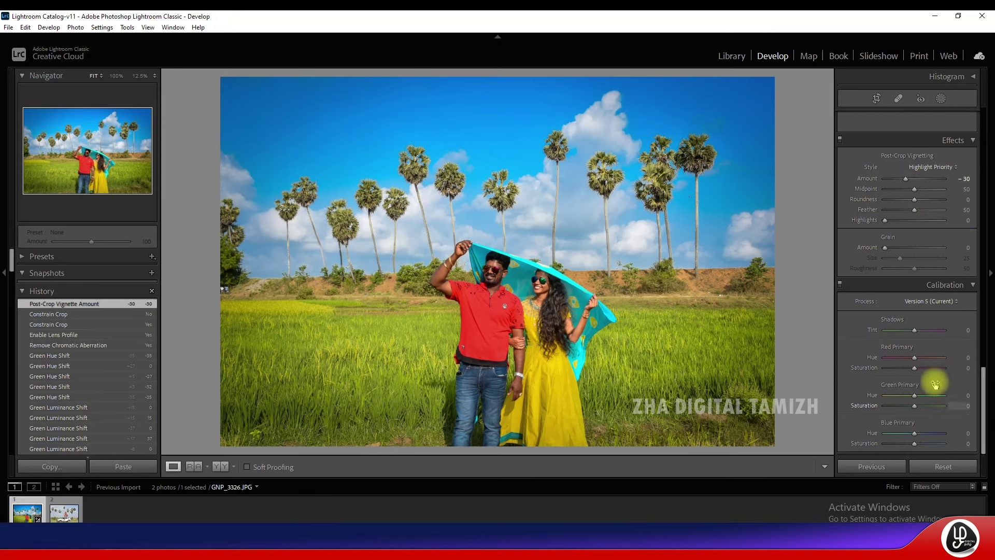
Test a red primary hue shift in Calibration, then reset the red and green primary sliders.
mouse_move(914, 359)
left_mouse_down()
mouse_move(955, 356)
mouse_move(899, 357)
mouse_move(935, 374)
mouse_move(925, 368)
mouse_move(916, 396)
mouse_move(936, 400)
mouse_move(916, 398)
mouse_move(925, 410)
mouse_move(913, 409)
left_mouse_up()
double_click(907, 358)
double_click(924, 368)
double_click(914, 395)
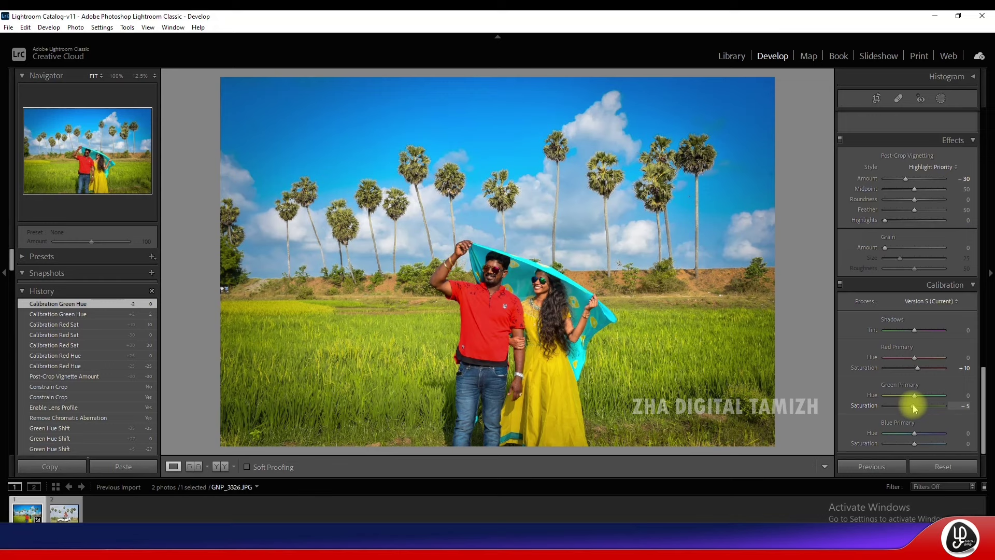
double_click(914, 407)
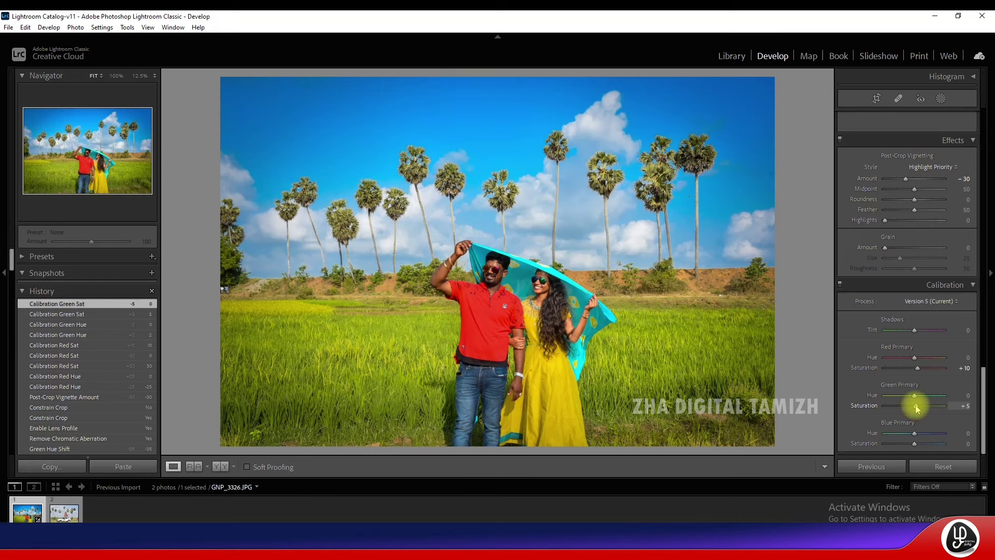
Set Blue Primary hue −15 and saturation +10, then lower Vibrance to −4.
left_click_drag(916, 409, 914, 436)
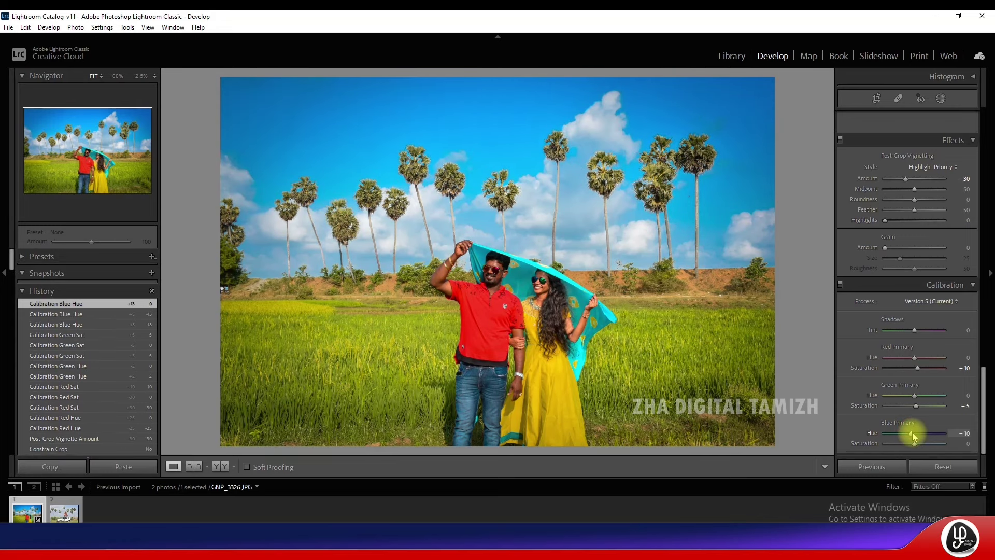
mouse_move(914, 444)
left_mouse_down()
mouse_move(904, 446)
mouse_move(918, 447)
left_mouse_up()
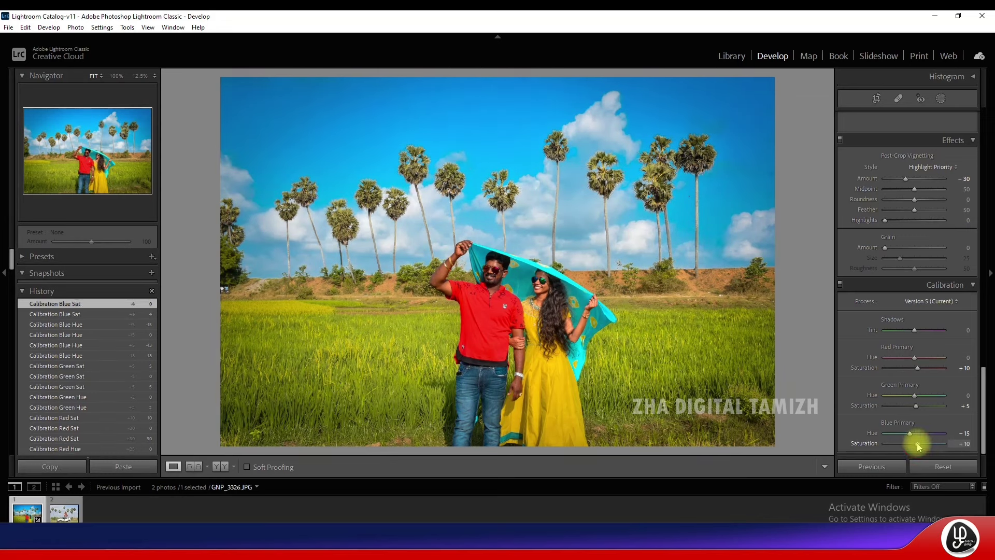
left_click_drag(983, 415, 988, 153)
mouse_move(913, 346)
left_mouse_down()
mouse_move(904, 348)
mouse_move(916, 351)
left_mouse_up()
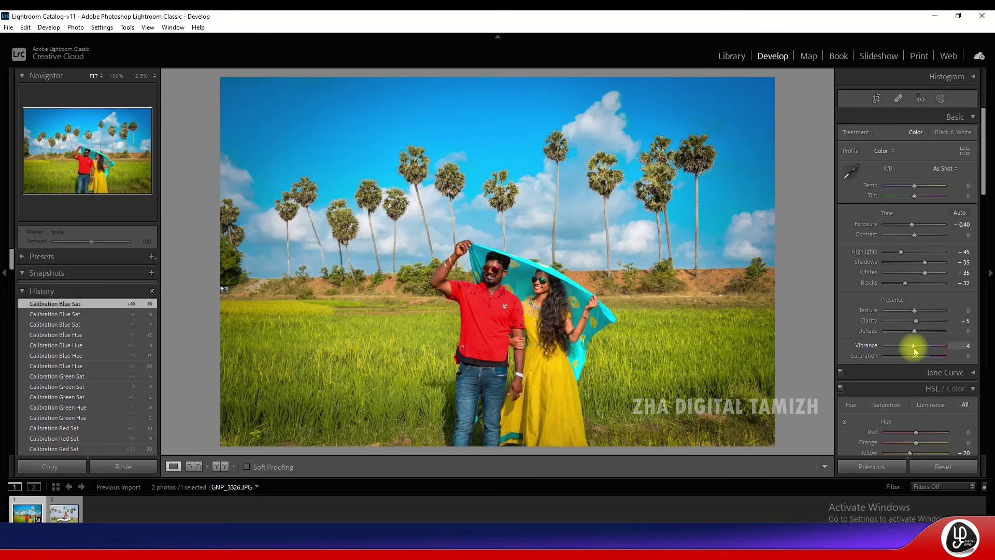
Set Vibrance and Saturation both to +5.
double_click(915, 350)
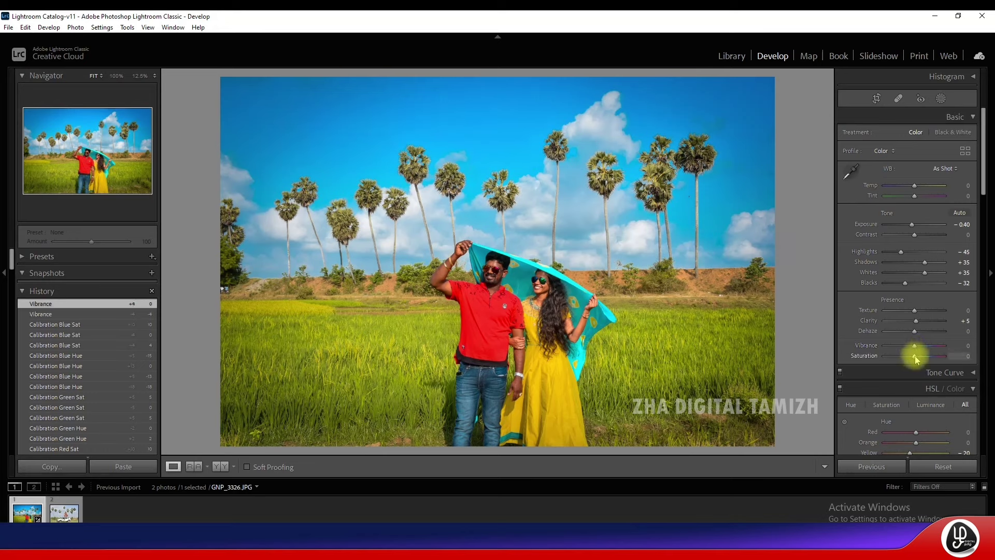
left_click_drag(914, 356, 924, 351)
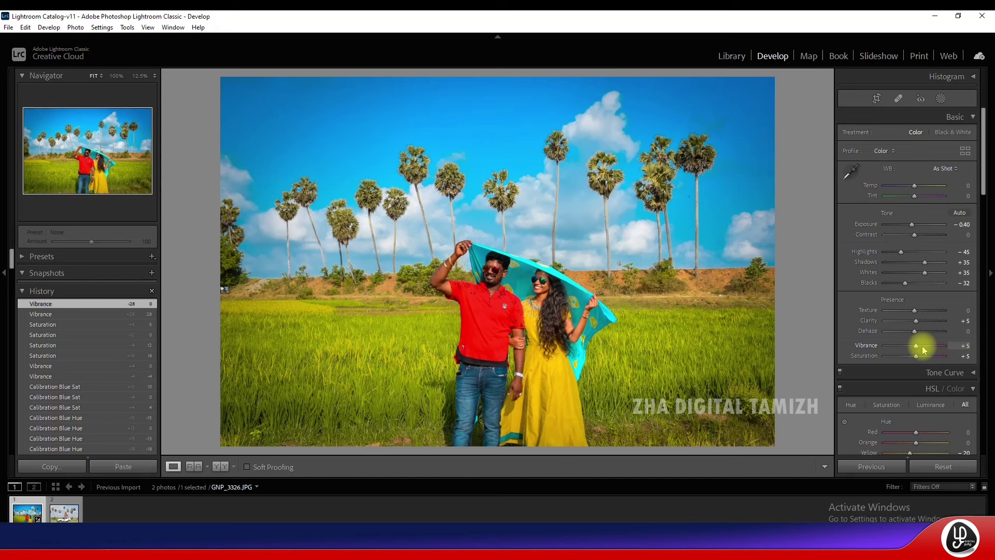
left_click_drag(923, 345, 922, 342)
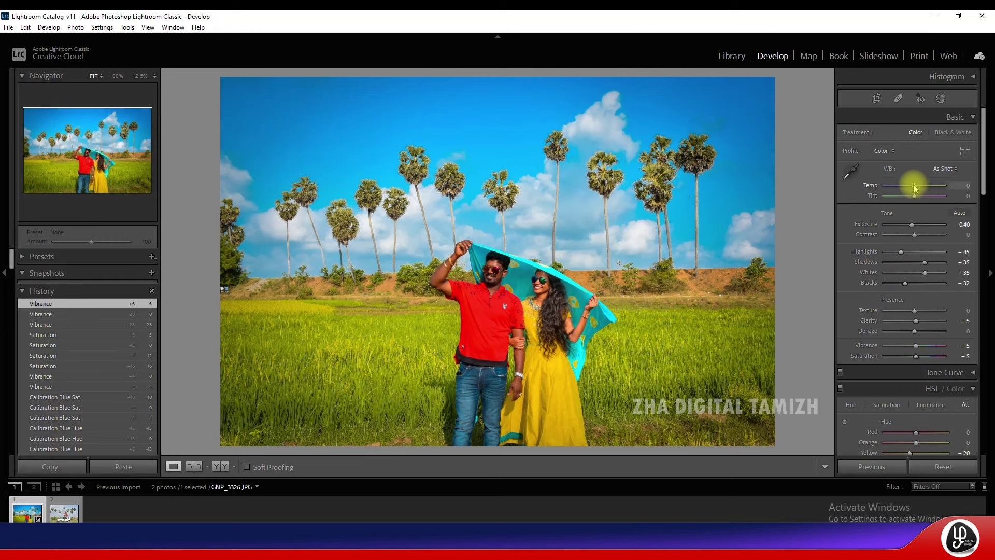
Cool the white balance to Temp −10 and Tint −10.
left_click_drag(915, 185, 911, 186)
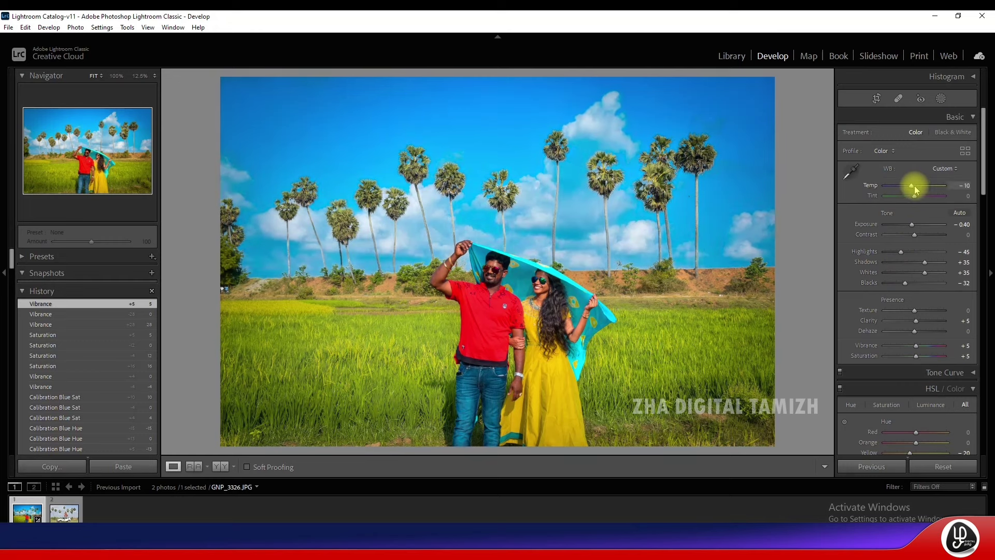
left_click_drag(914, 185, 915, 185)
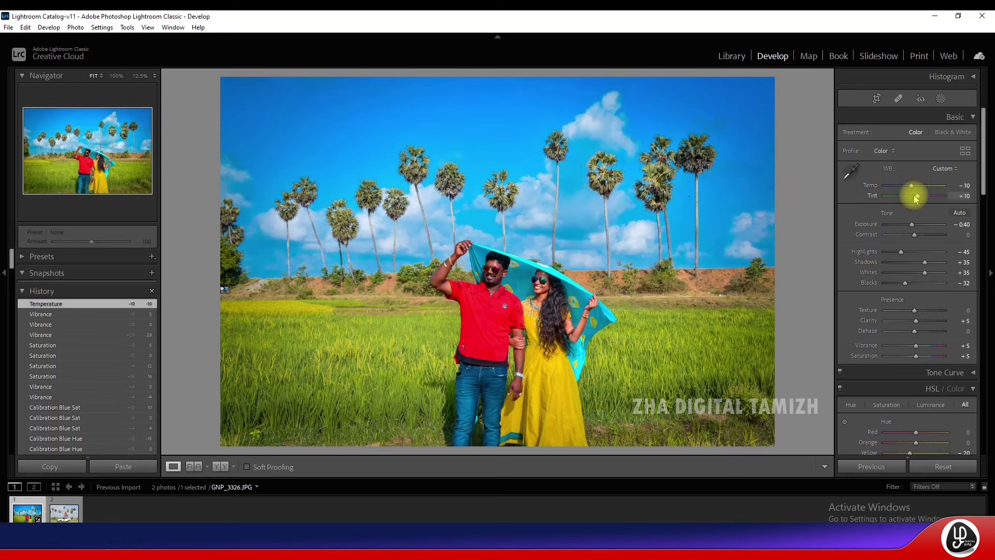
left_click_drag(915, 197, 912, 197)
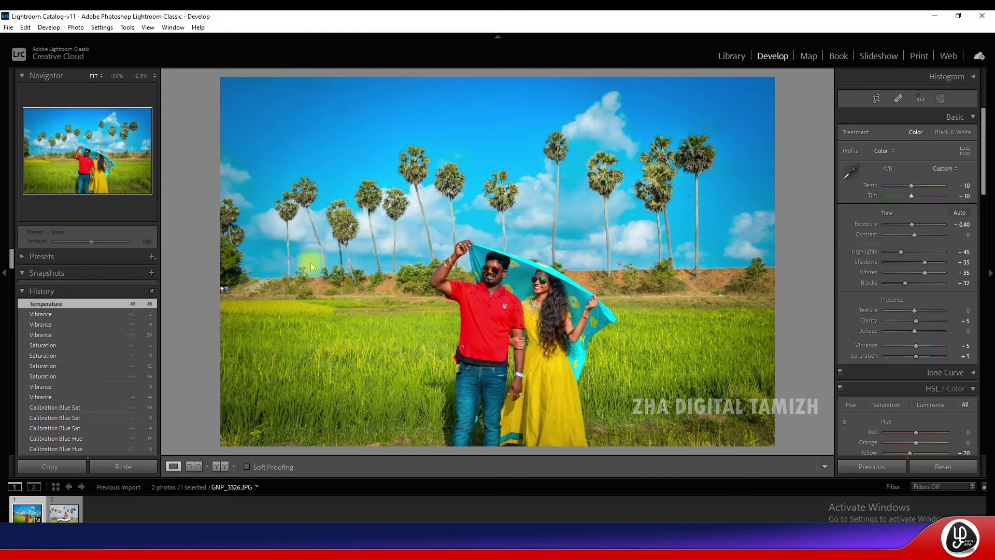
Zoom to 33.3% framing the couple, then bring up the Add New Mask options.
left_click(493, 269)
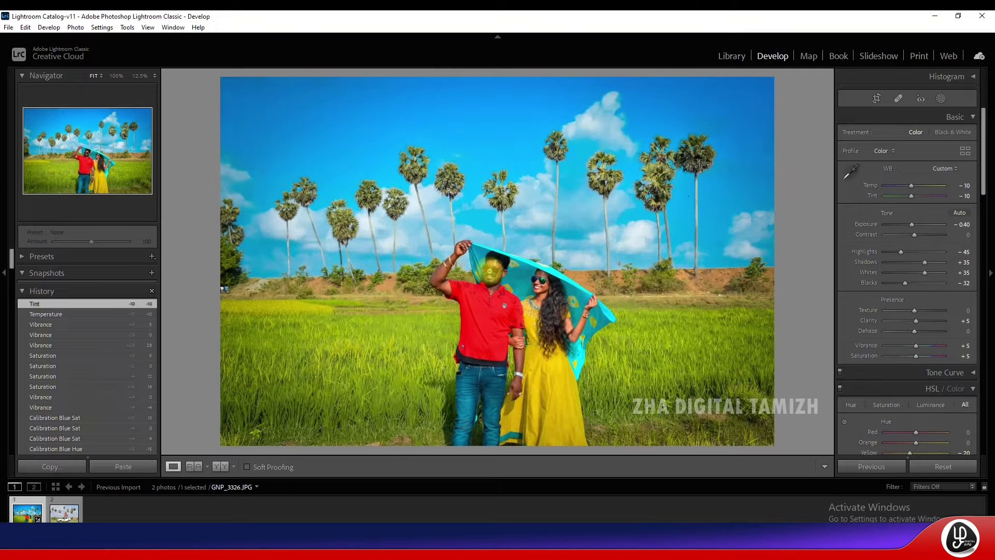
key("ctrl+equal")
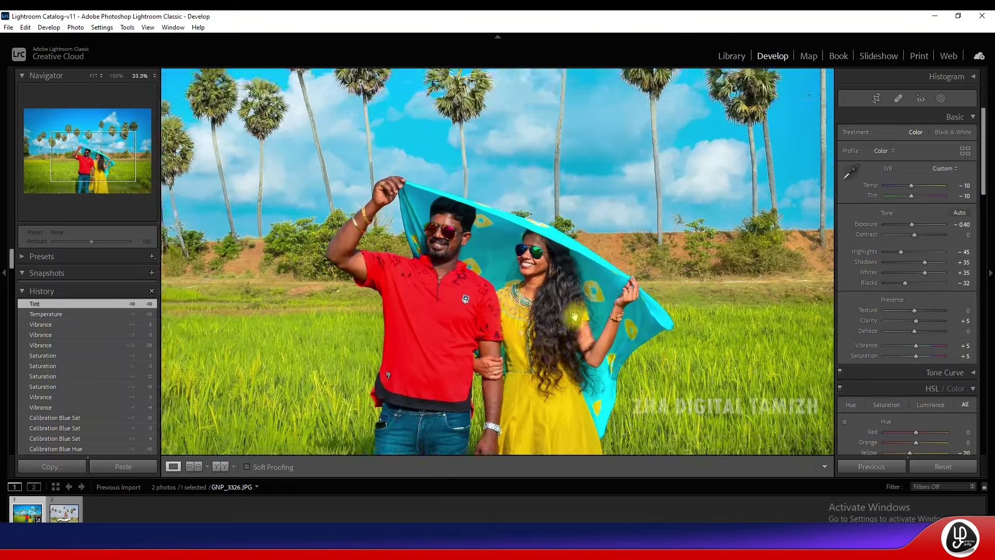
left_click_drag(574, 317, 569, 279)
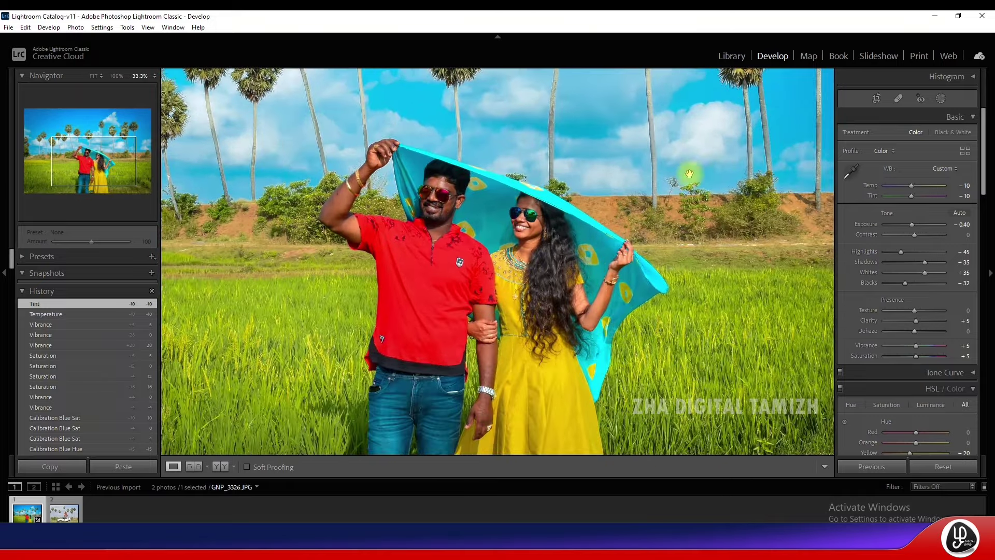
left_click(941, 99)
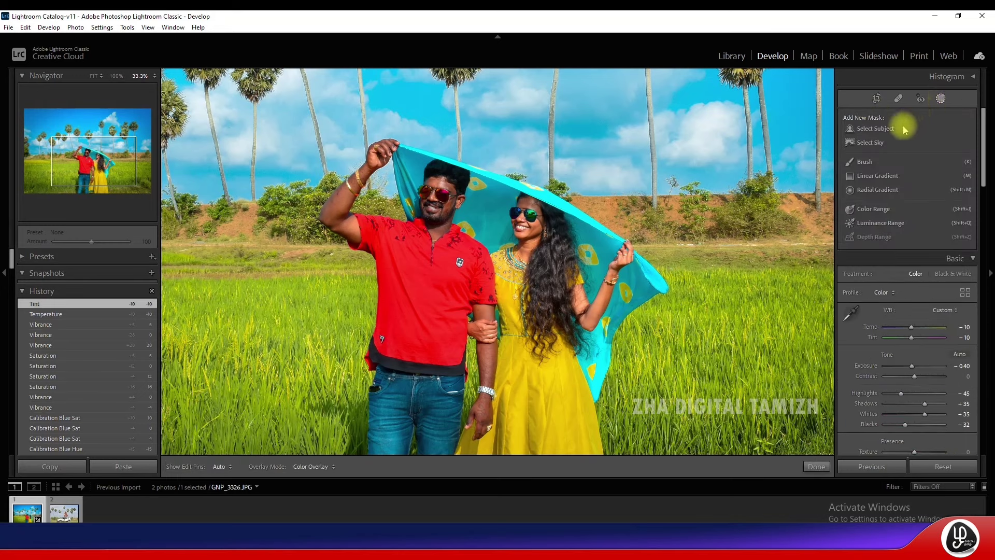
Brush a mask over the man's face, raised arm, forearm and hand, then set exposure 0.40 and shadows 29.
left_click(864, 164)
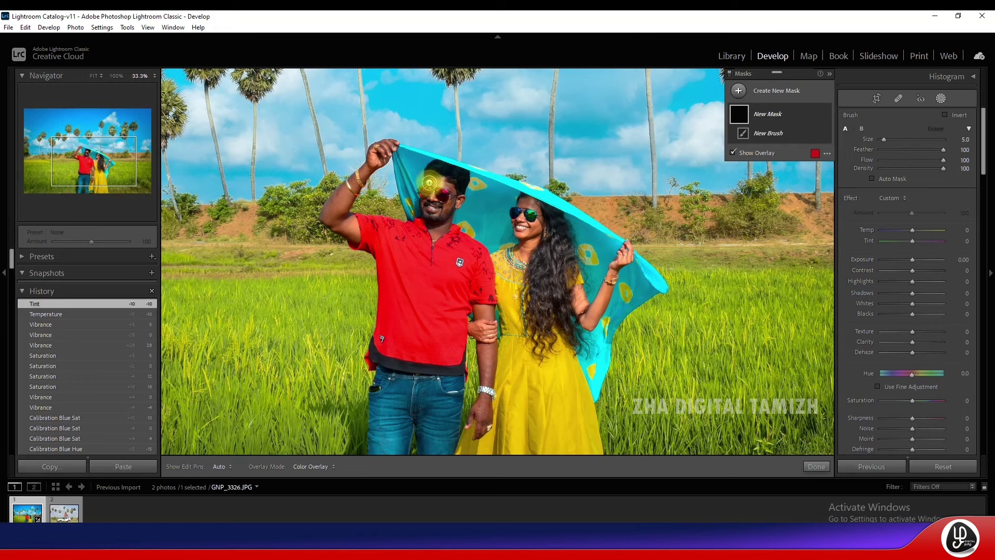
mouse_move(426, 186)
left_mouse_down()
mouse_move(450, 202)
mouse_move(431, 231)
left_mouse_up()
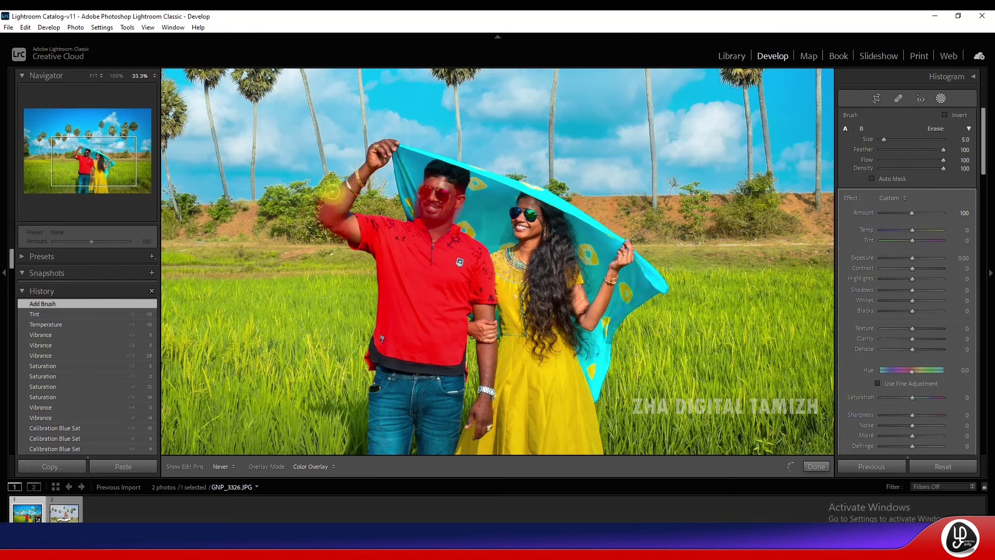
left_click_drag(332, 191, 385, 157)
left_click_drag(485, 352, 485, 426)
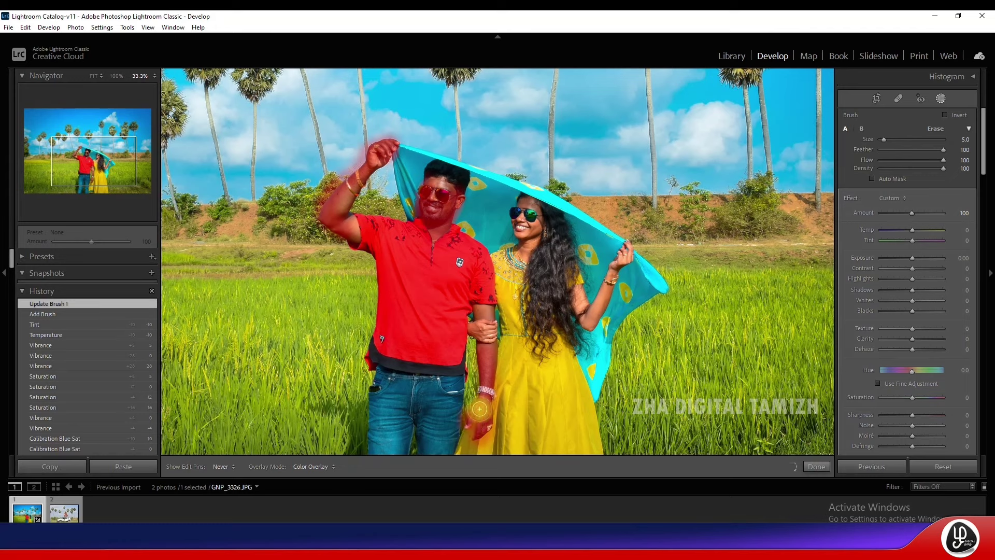
left_click_drag(485, 426, 474, 412)
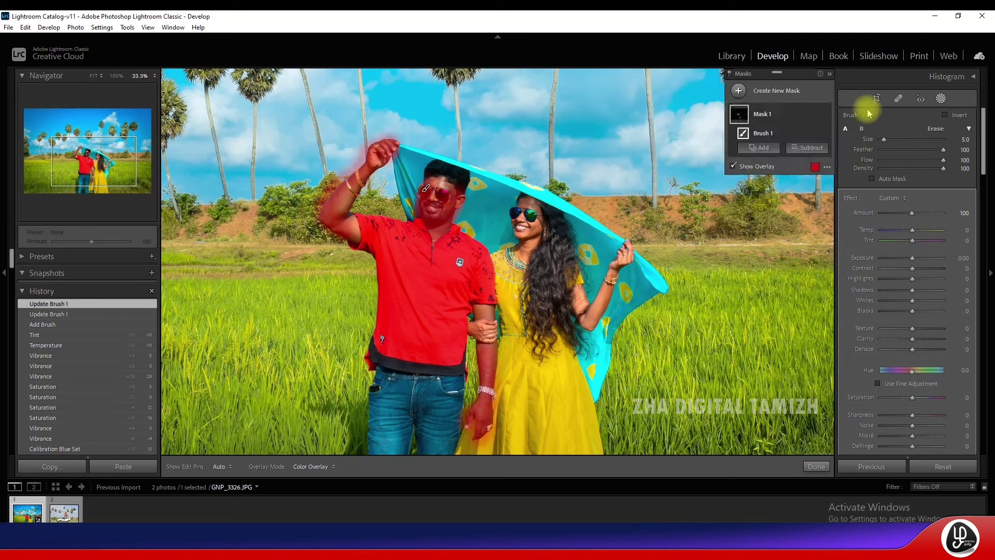
left_click(913, 259)
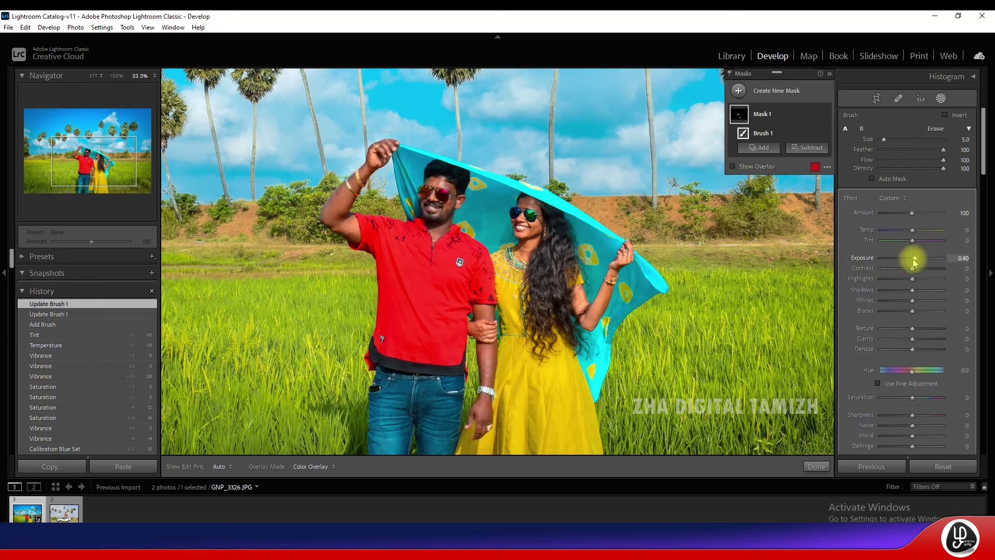
left_click_drag(915, 263, 923, 295)
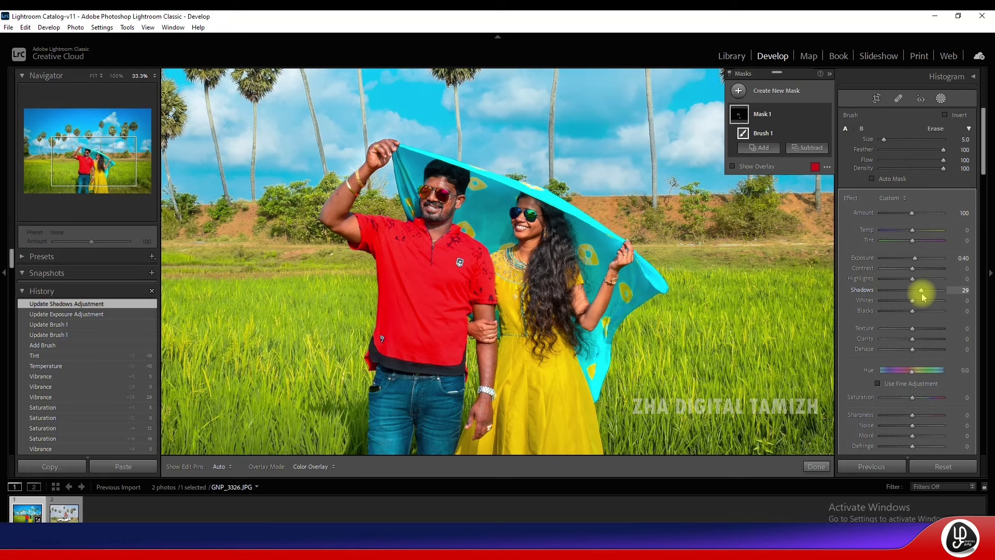
Close the mask, fit the photo to view, expand the Histogram and show Before/After side by side.
left_click(816, 467)
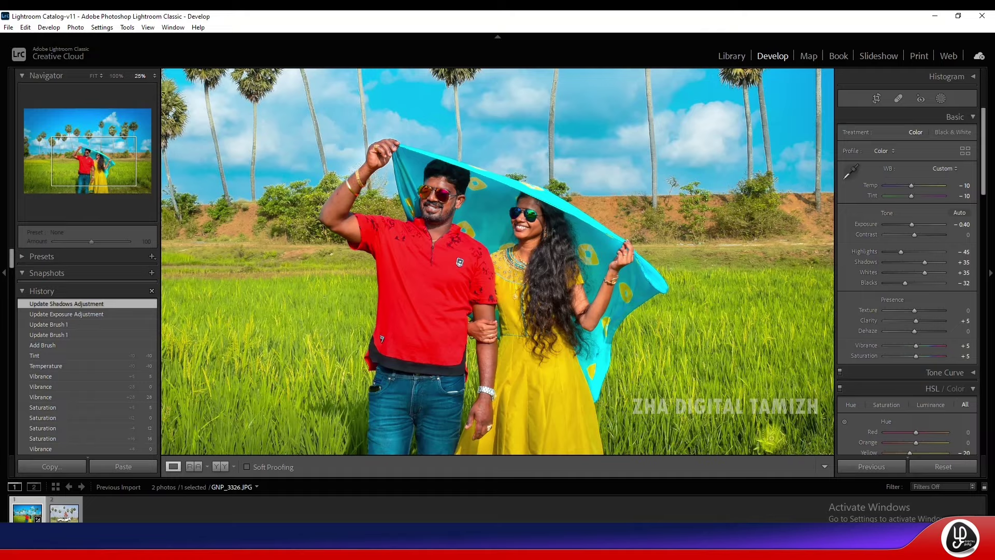
key("ctrl+minus")
key("ctrl+minus")
key("ctrl+minus")
key("ctrl+minus")
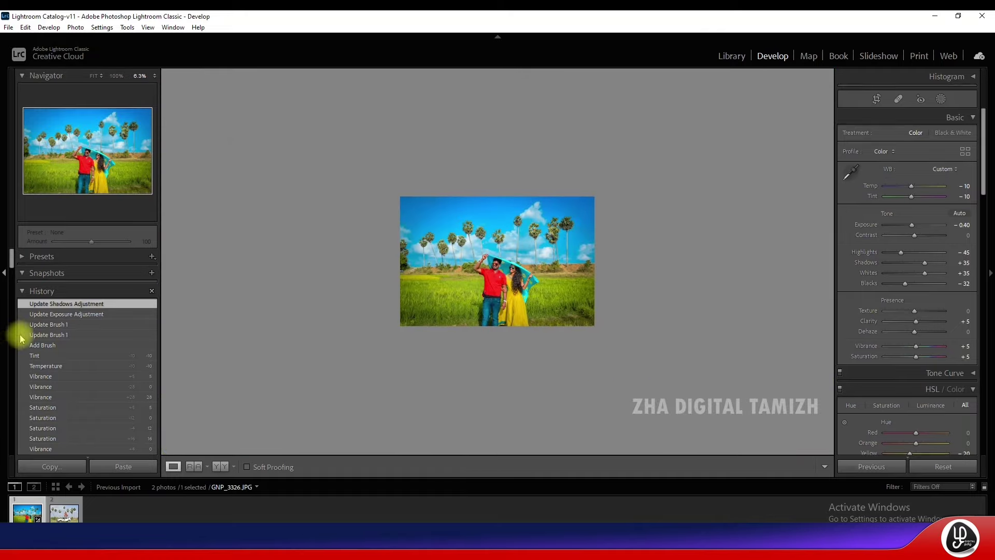
key("ctrl+0")
left_click(695, 322)
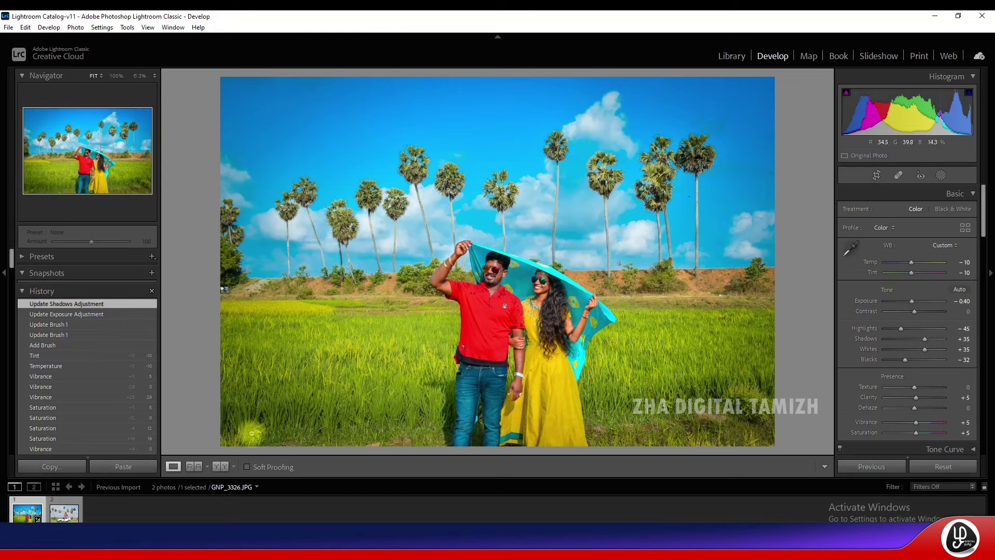
left_click(220, 466)
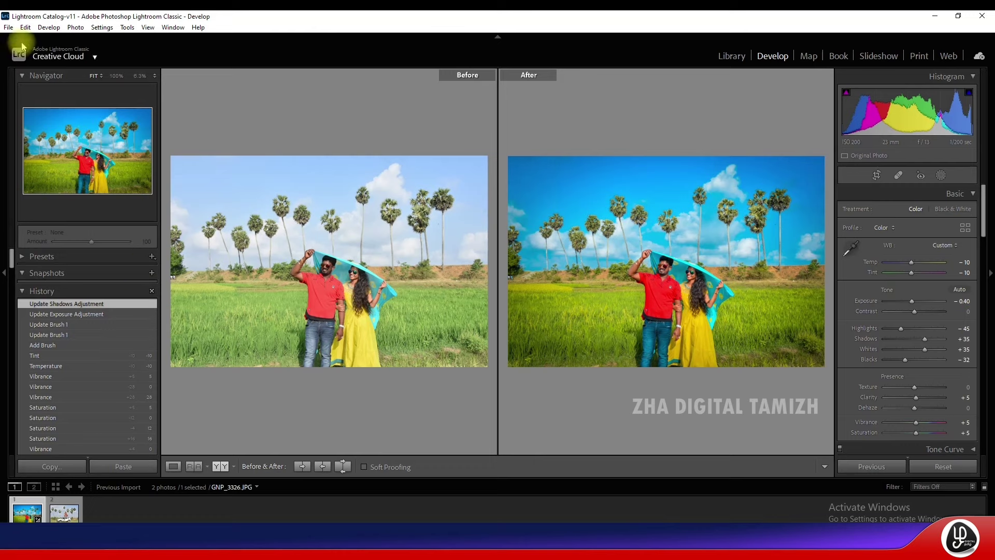
Export the edited photo as a JPG into a newly created folder inside F:\LIT.
left_click(9, 27)
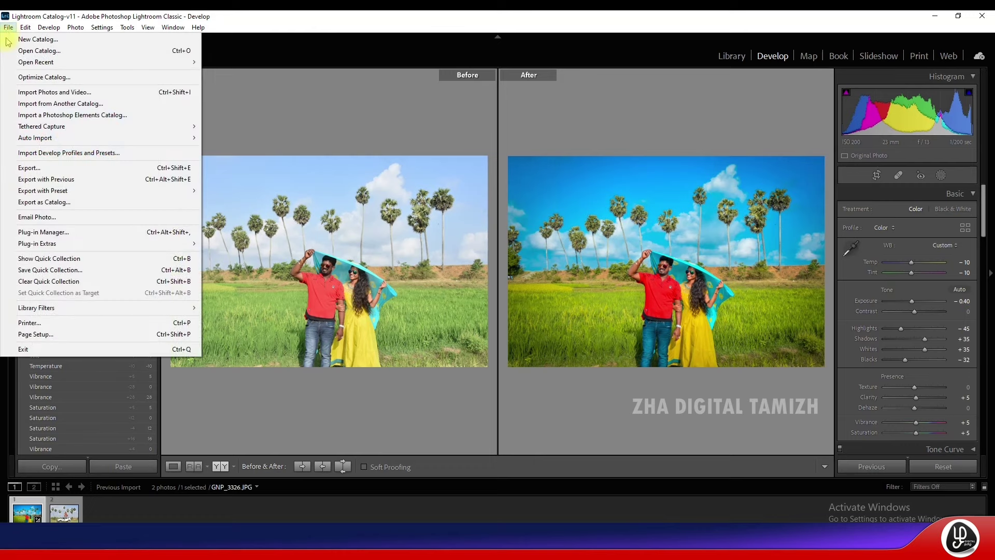
left_click(31, 168)
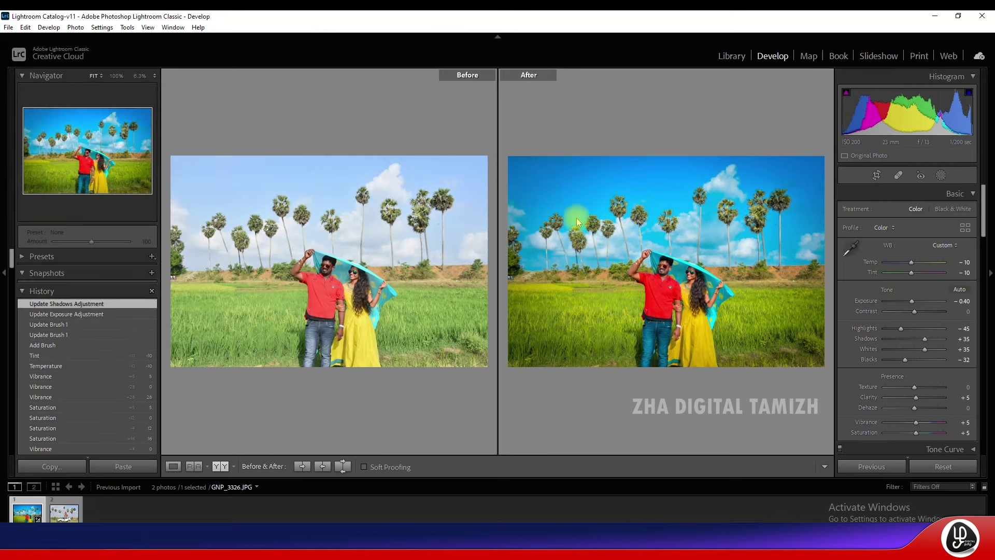
left_click(327, 332)
scroll(570, 290, "down", 5)
double_click(595, 290)
right_click(580, 280)
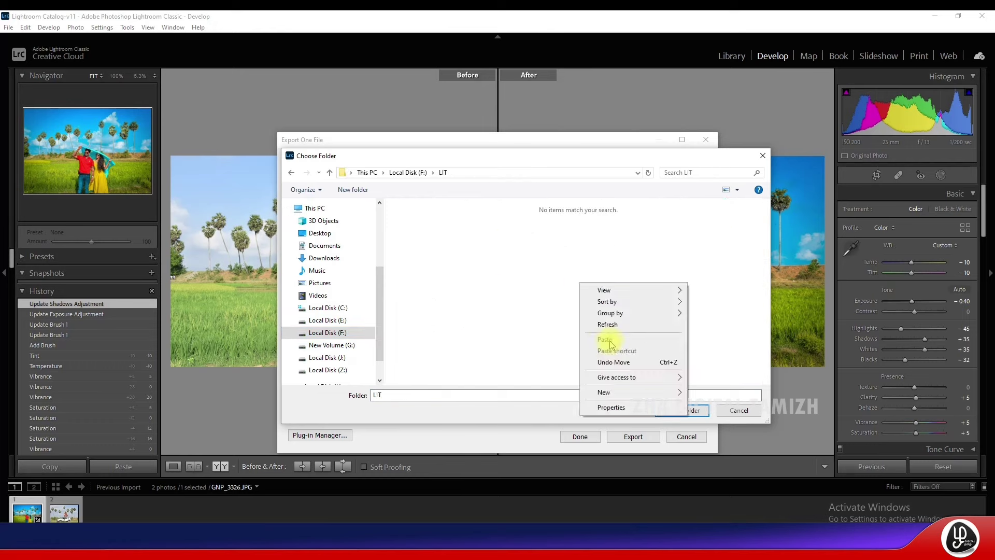
left_click(604, 338)
left_click(670, 411)
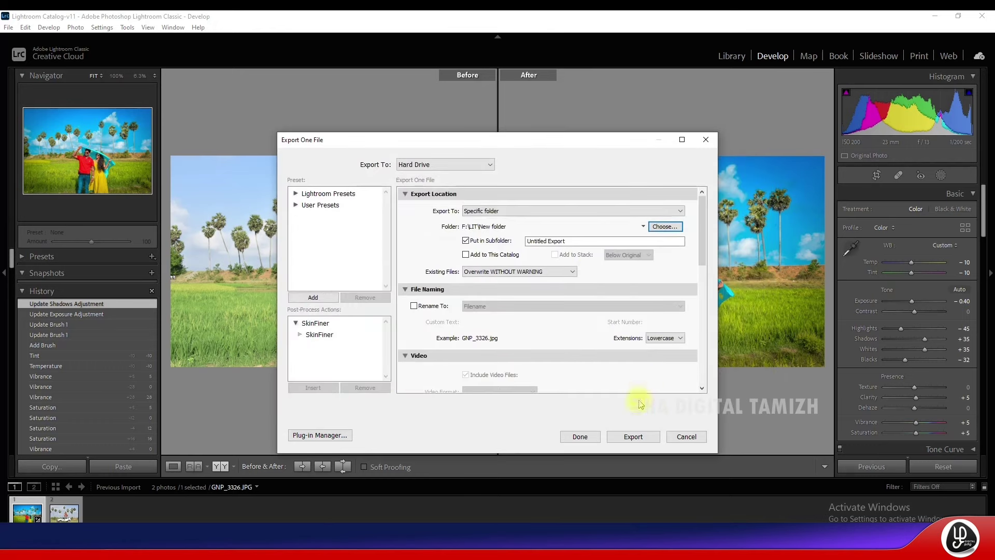
left_click(631, 438)
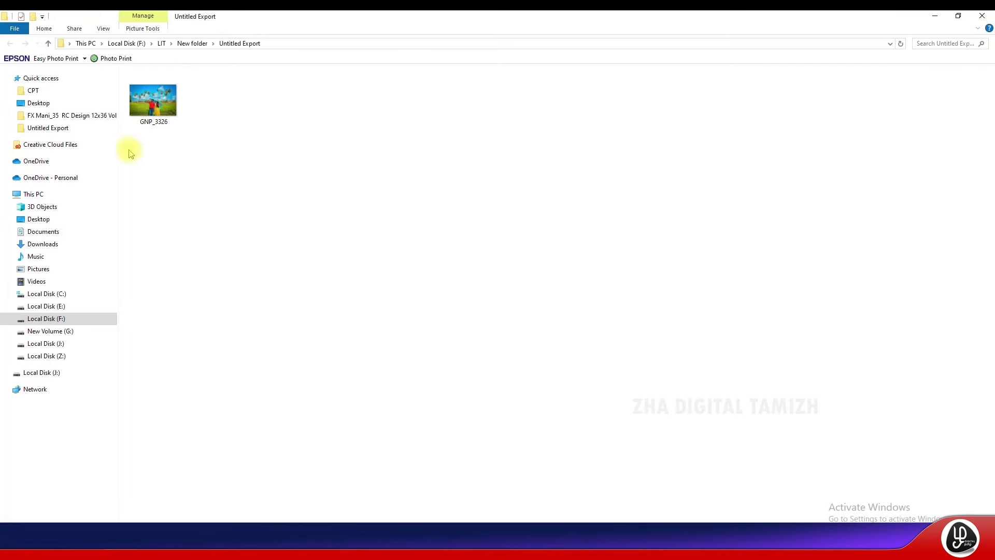
Open the exported GNP_3326 in Picasa Photo Viewer, zoom in and out to inspect it, then close it.
left_click_drag(153, 107, 328, 261)
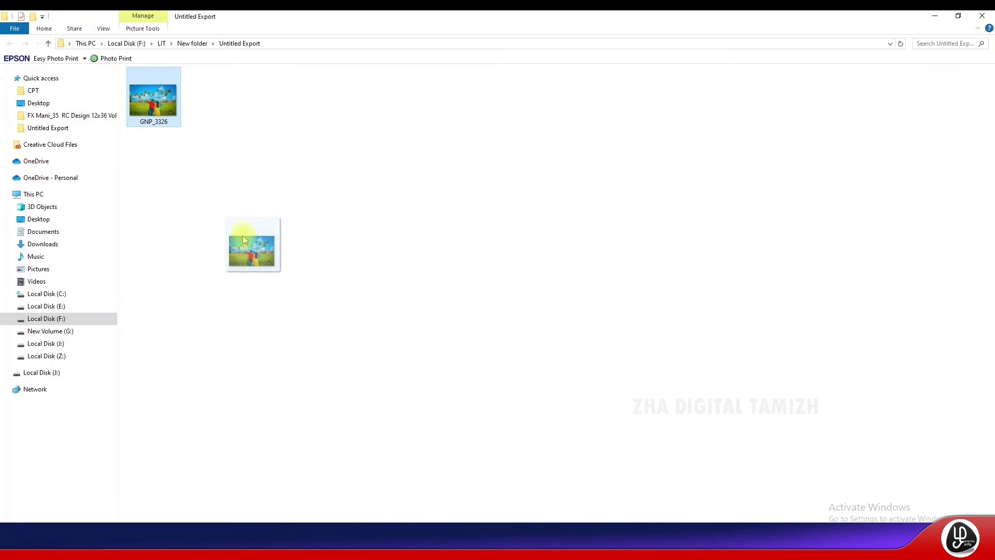
left_click(159, 106)
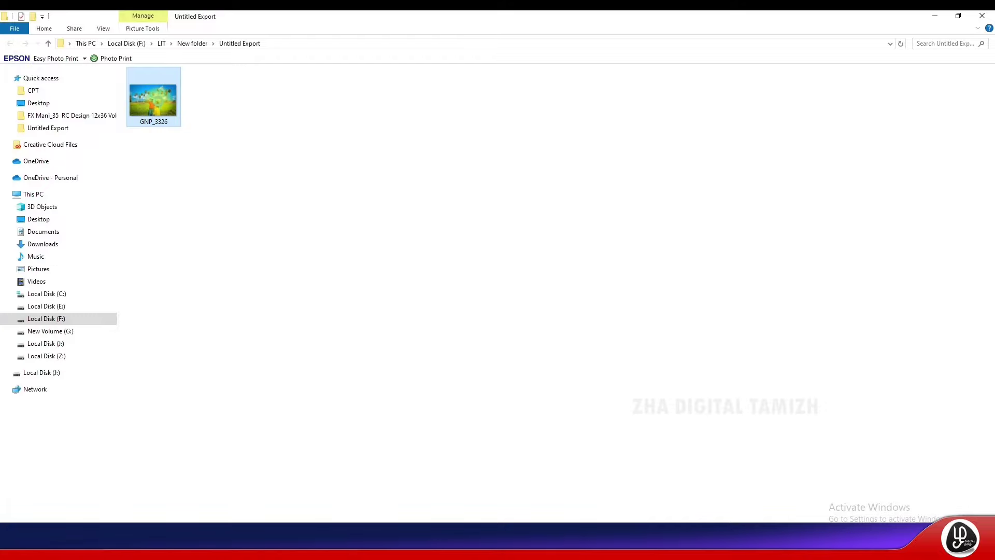
right_click(158, 105)
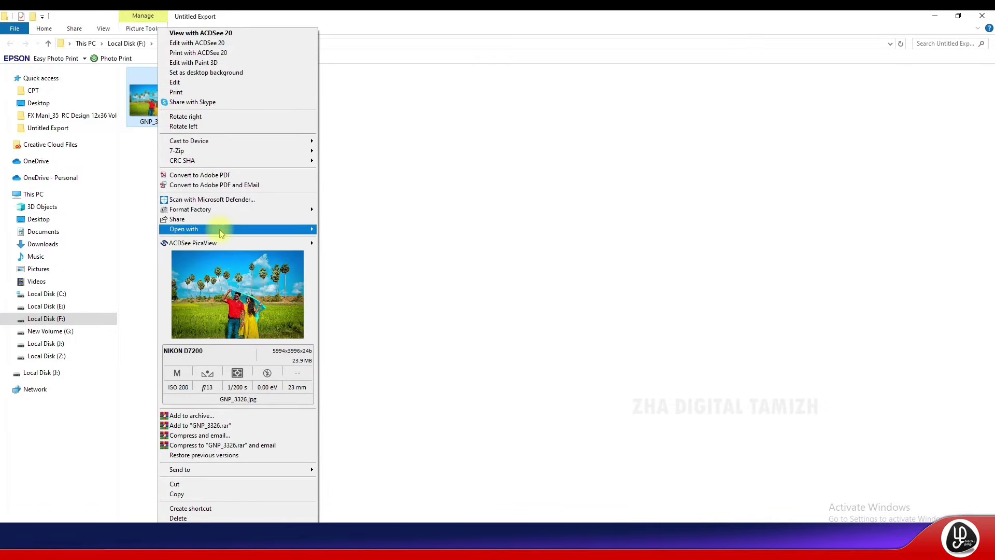
mouse_move(233, 229)
left_click(345, 285)
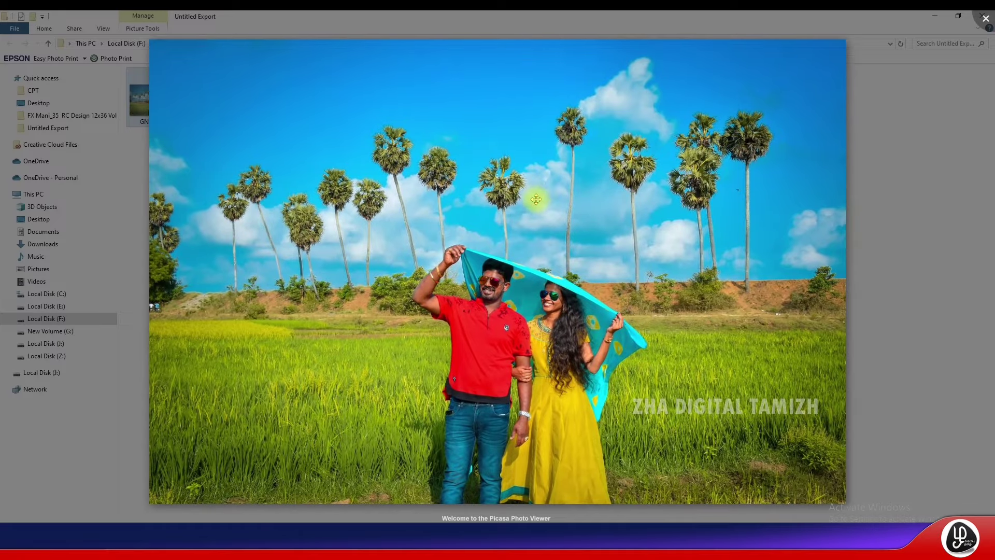
scroll(499, 320, "up", 2)
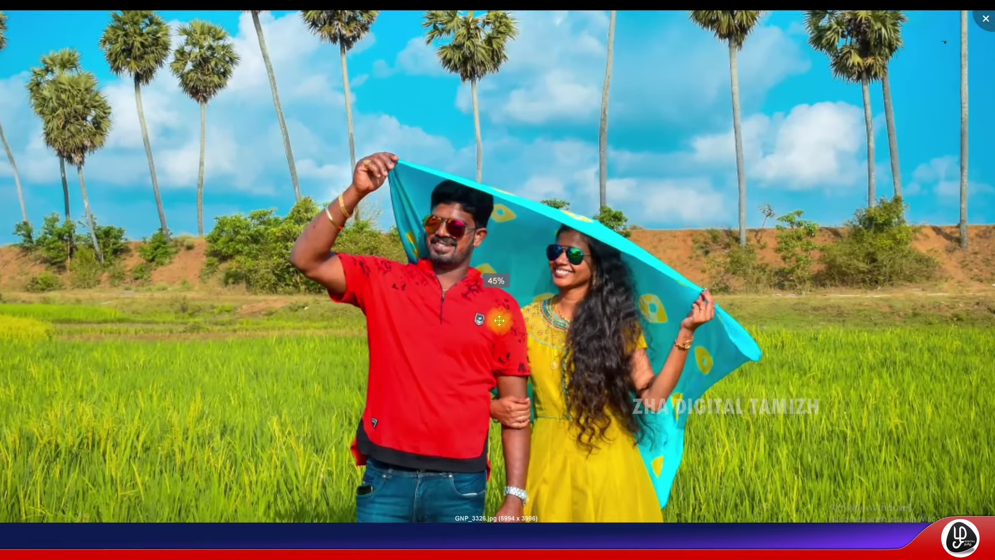
scroll(499, 321, "up", 1)
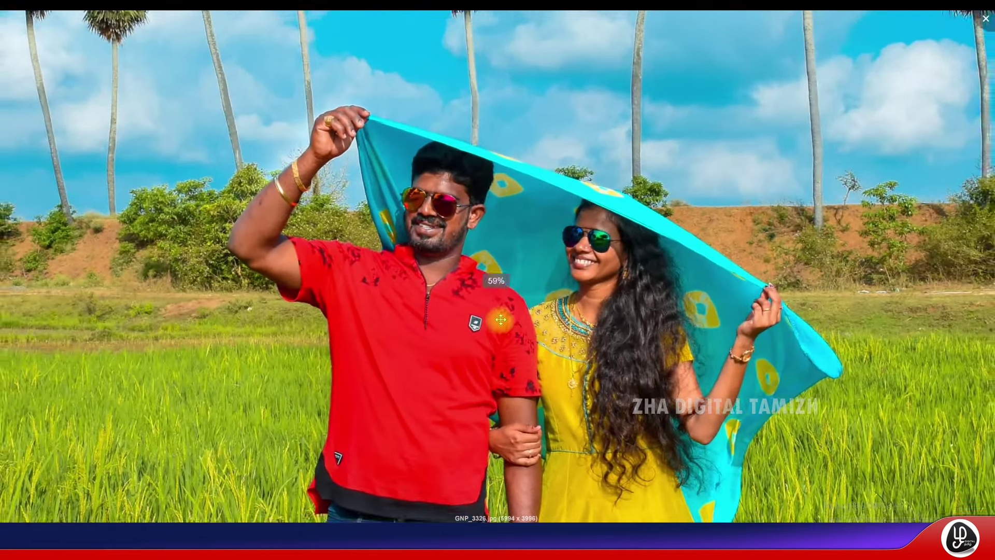
scroll(500, 320, "down", 5)
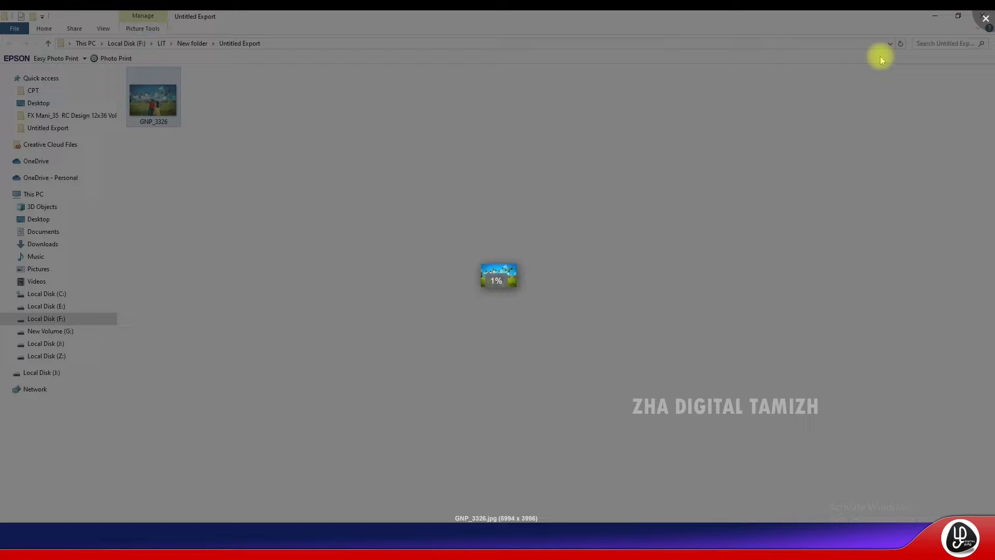
left_click(881, 60)
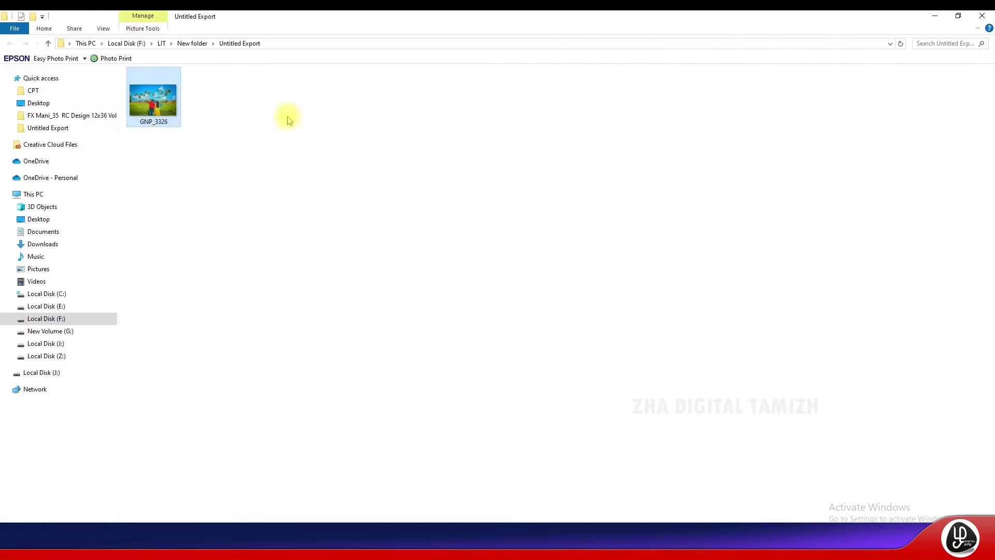
left_click_drag(154, 99, 228, 518)
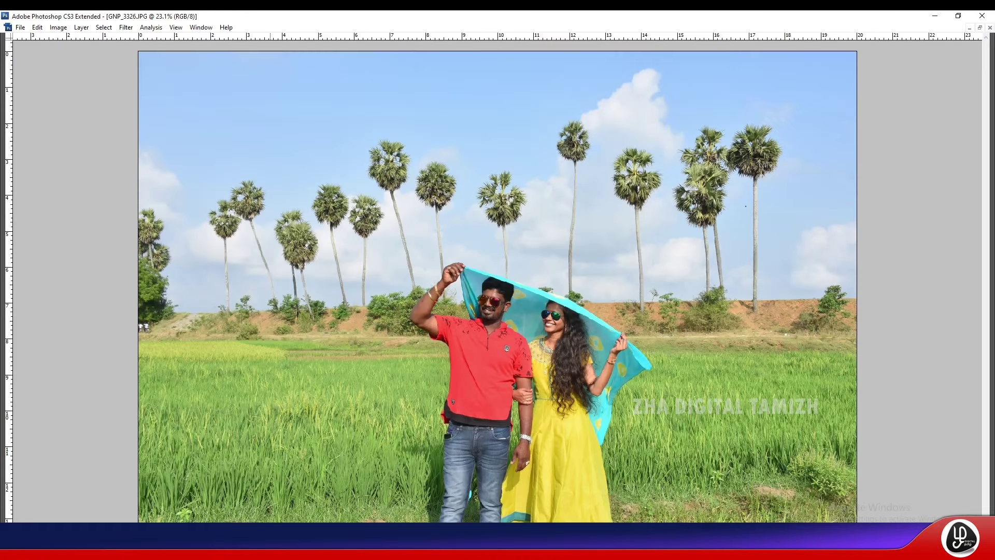
Open the graded GNP_3326.jpg in Photoshop and fit it to the window.
left_click(389, 500)
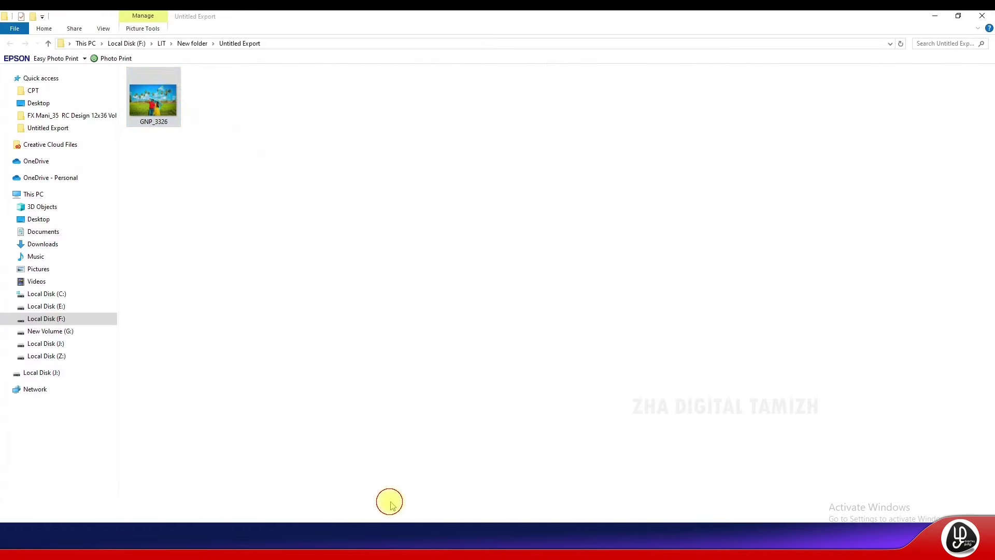
left_click_drag(165, 100, 234, 518)
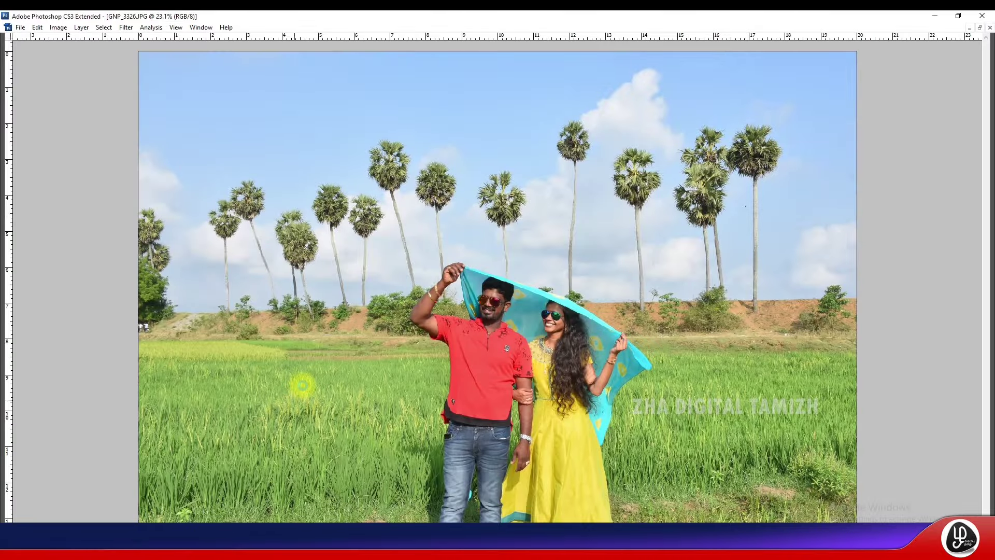
left_click_drag(303, 383, 303, 384)
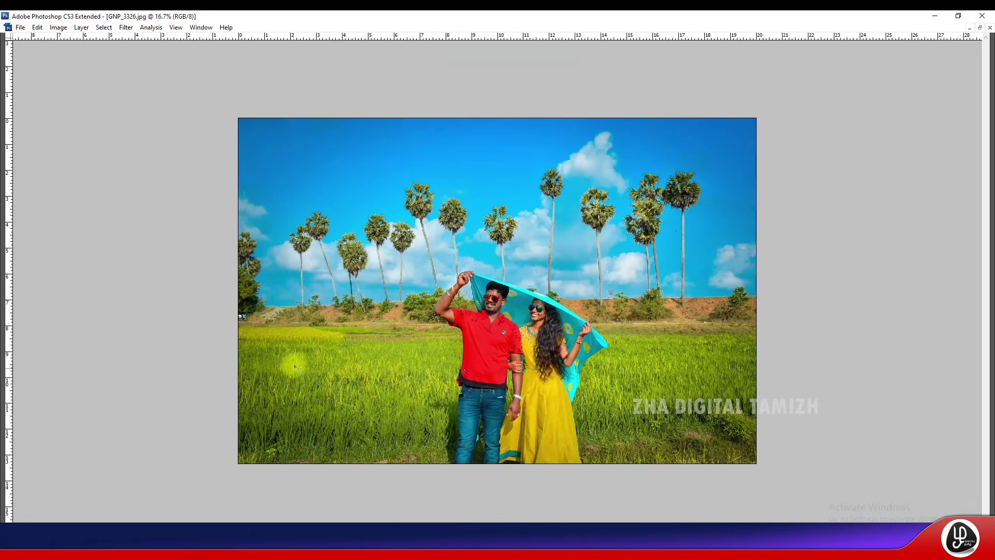
key("ctrl+0")
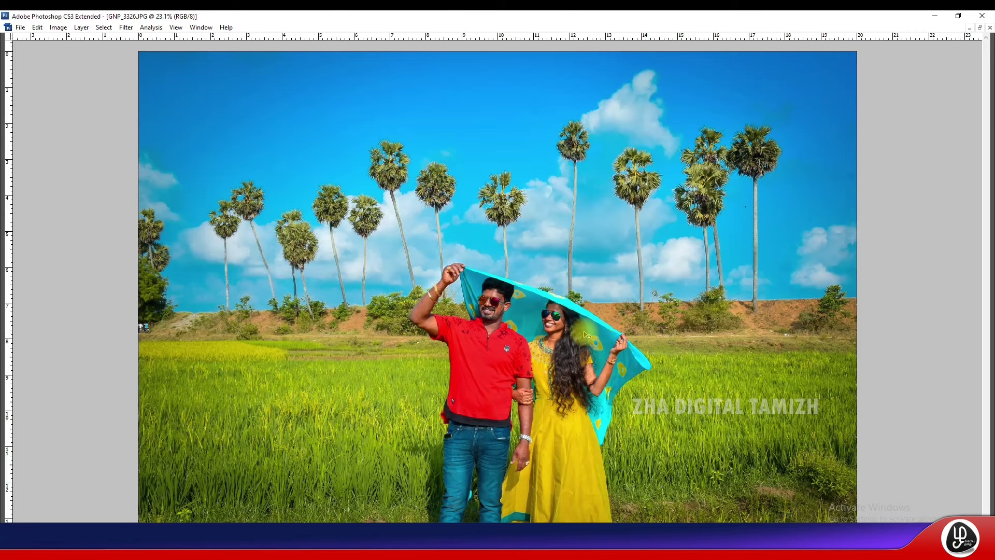
Toggle between the pale original and vivid graded photos with Ctrl+Tab, then leave full-window view.
key("ctrl+Tab")
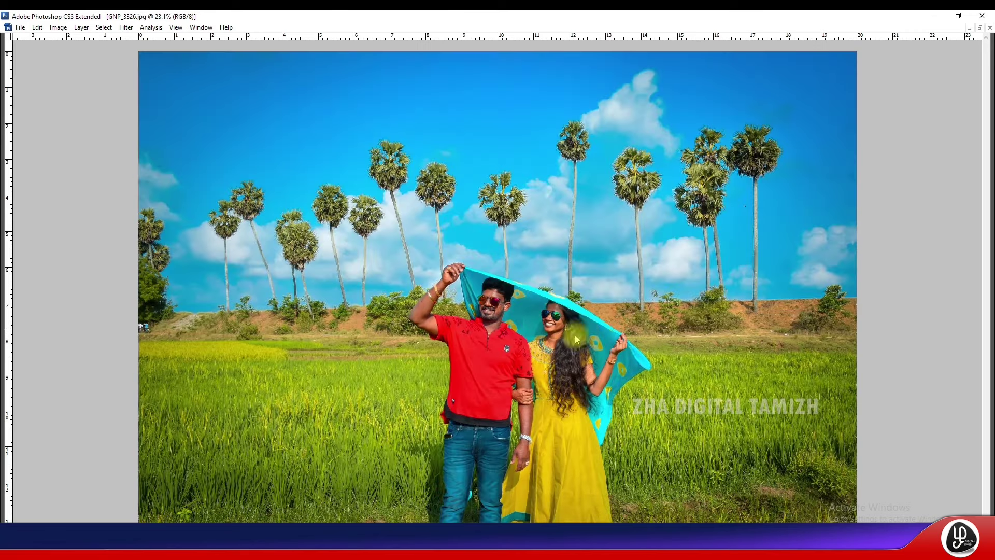
key("ctrl+Tab")
key("ctrl+Tab")
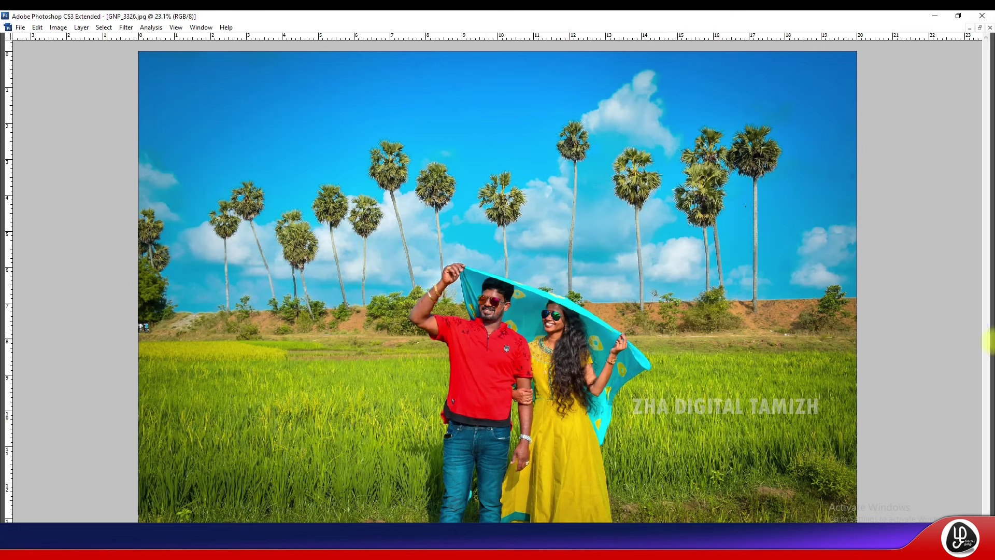
key("ctrl+Tab")
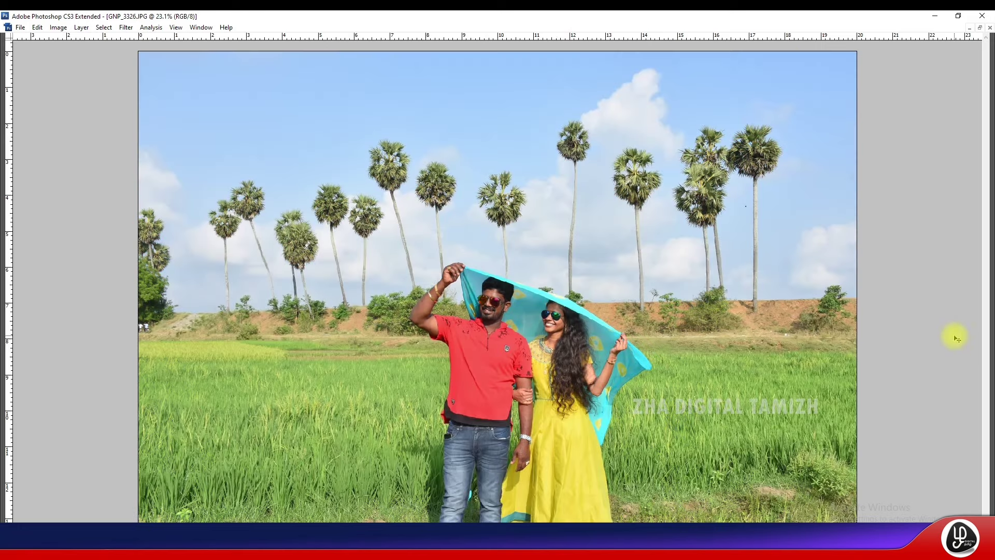
key("ctrl+Tab")
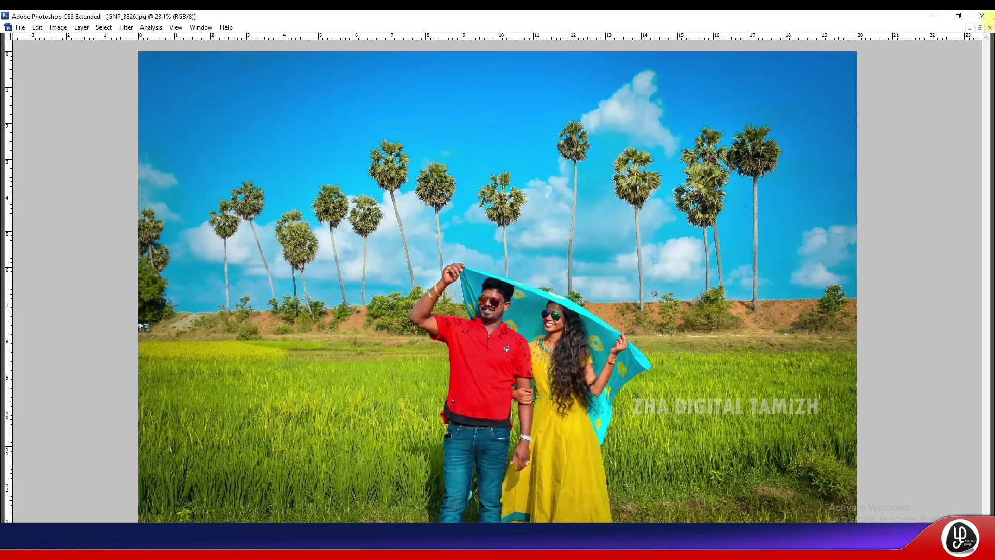
left_click(981, 28)
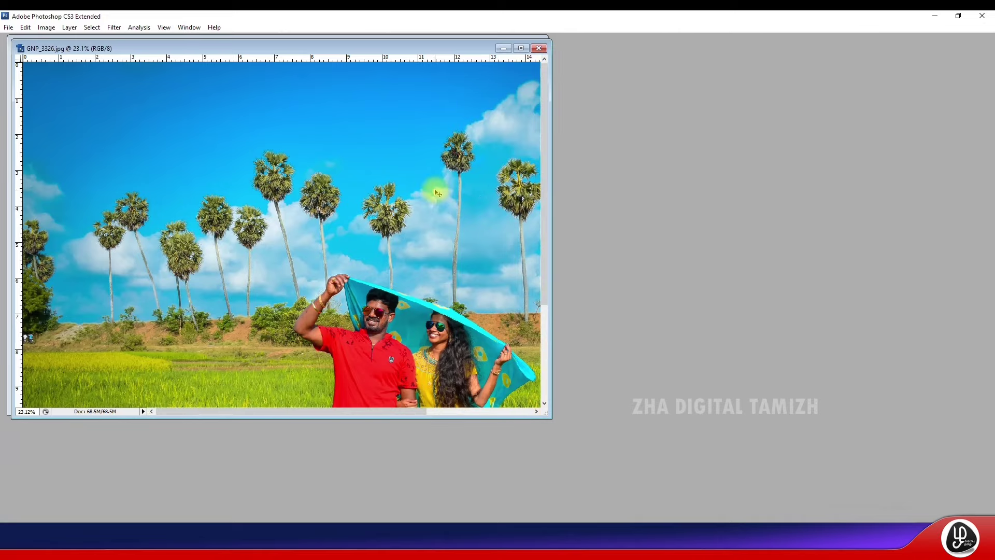
Arrange the original and graded photo windows side by side, original on the left, graded on the right.
key("ctrl+Tab")
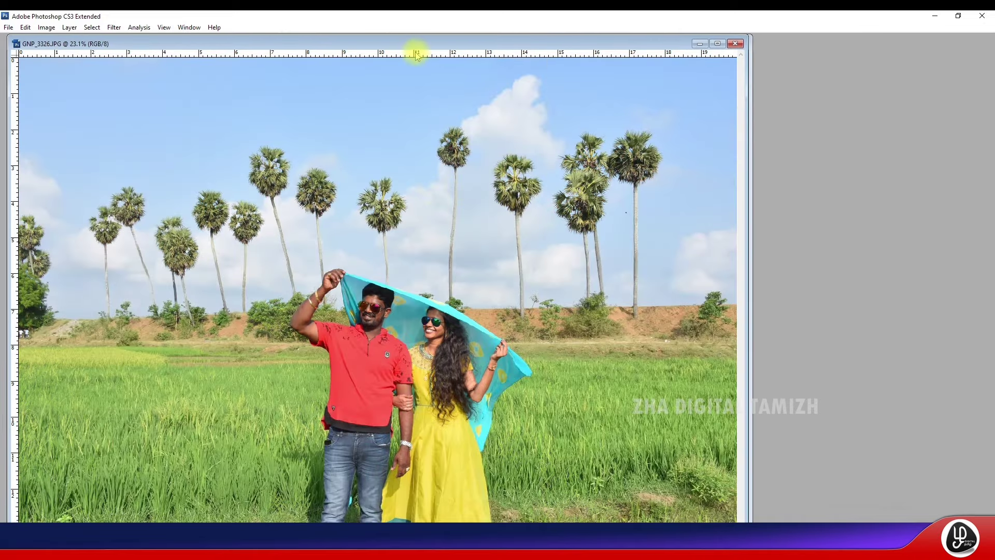
left_click_drag(413, 45, 854, 45)
left_click(248, 166)
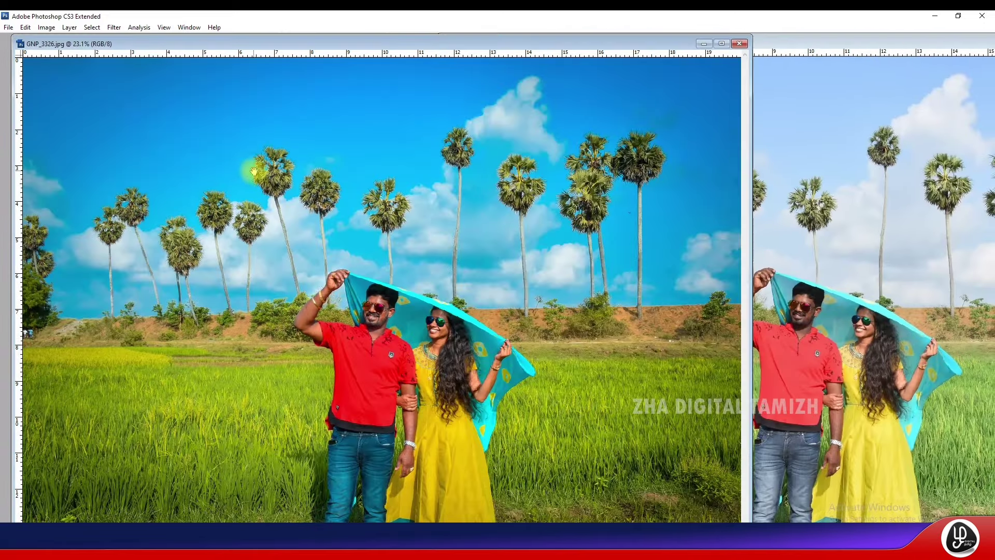
left_click_drag(403, 295, 207, 189)
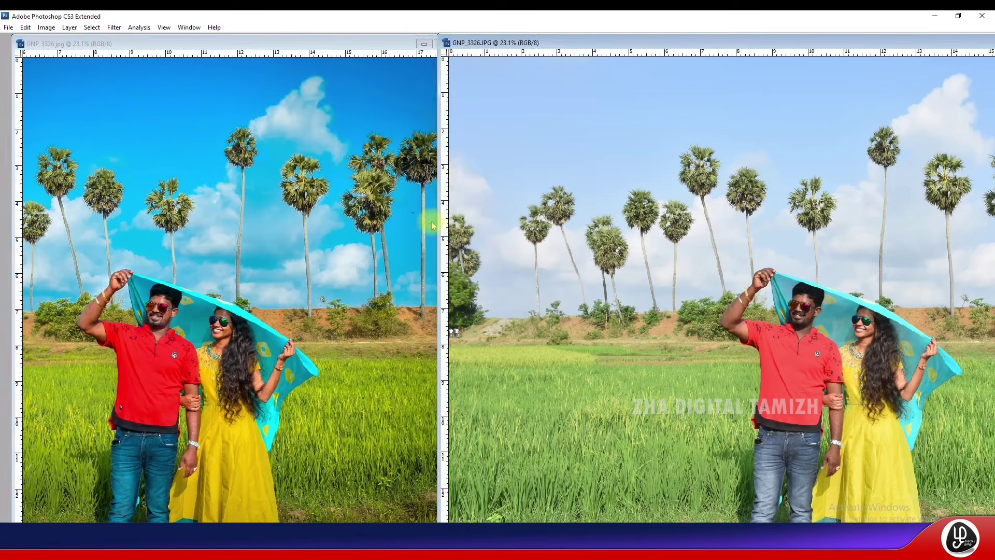
mouse_move(552, 42)
left_mouse_down()
mouse_move(818, 30)
mouse_move(589, 44)
left_mouse_up()
left_click_drag(830, 198, 700, 199)
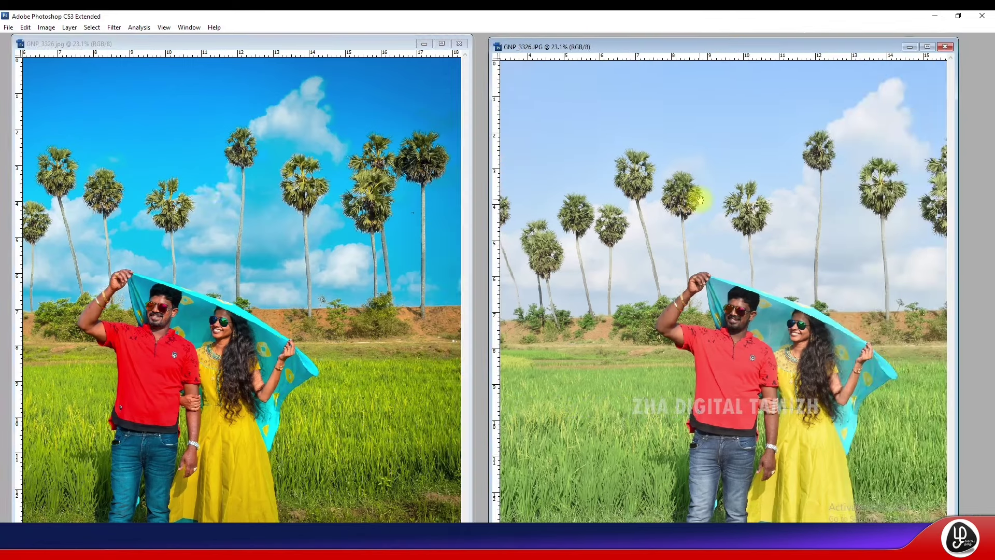
left_click(406, 44)
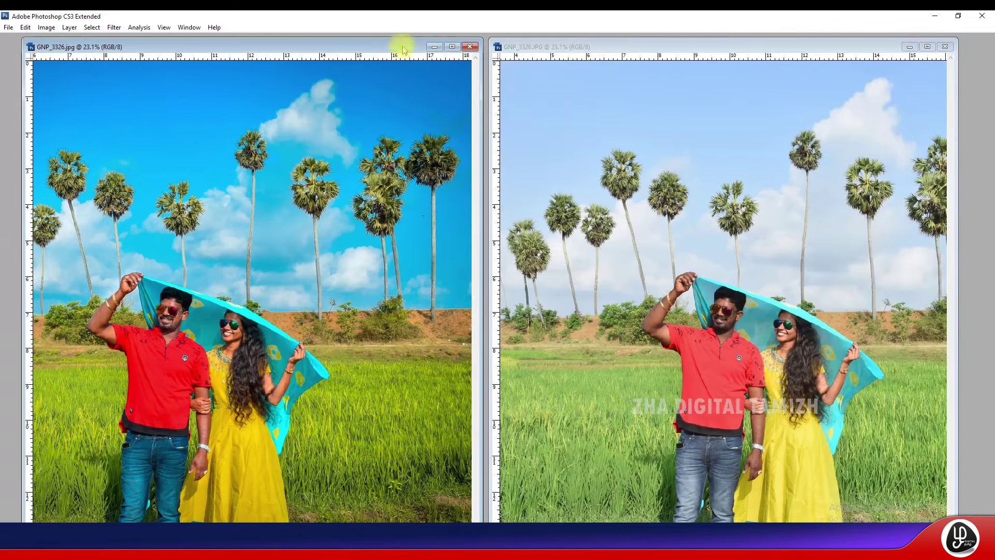
left_click_drag(400, 44, 869, 116)
left_click_drag(723, 48, 236, 42)
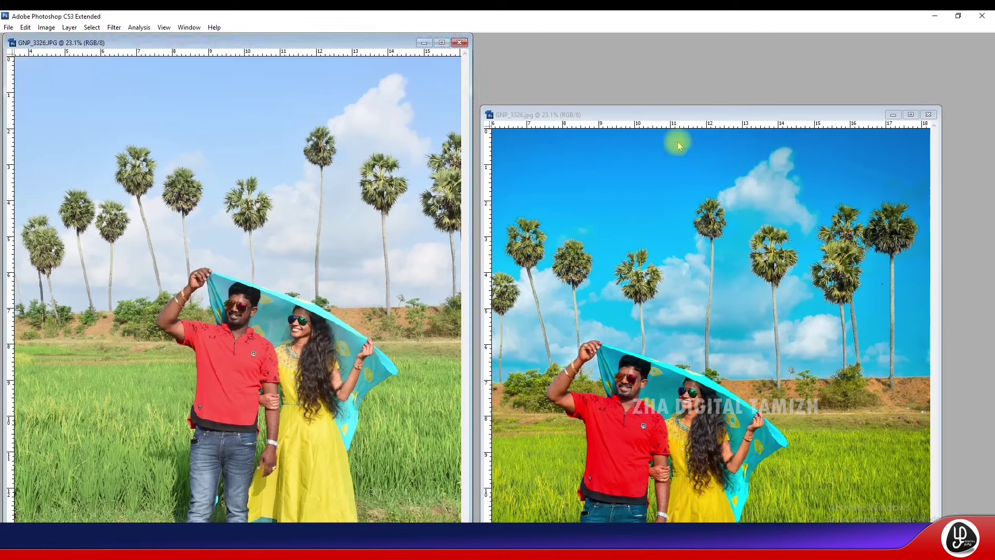
left_click_drag(685, 114, 718, 43)
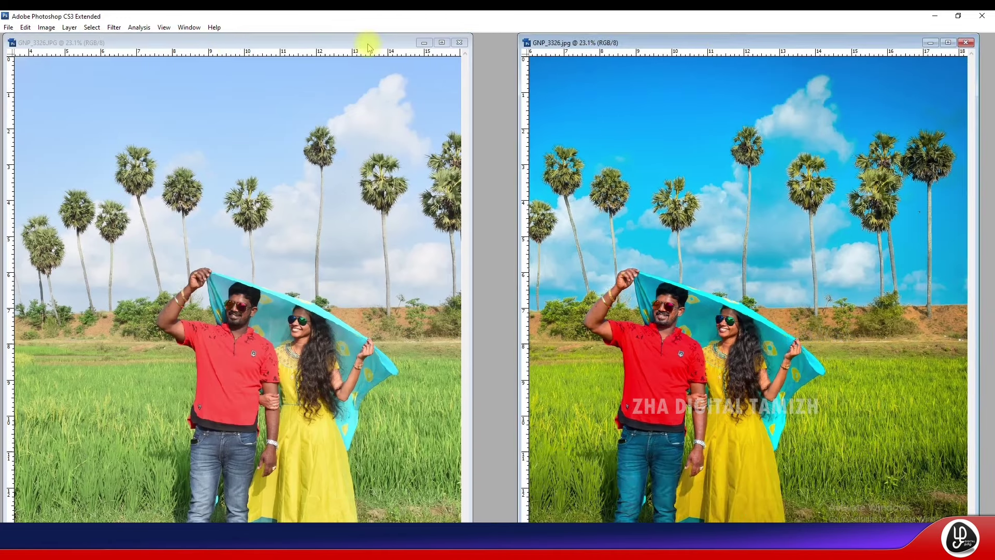
left_click_drag(366, 40, 389, 39)
Recentre the couple in both photos and zoom each in slightly for comparison.
mouse_move(821, 354)
left_mouse_down()
mouse_move(889, 354)
mouse_move(879, 354)
left_mouse_up()
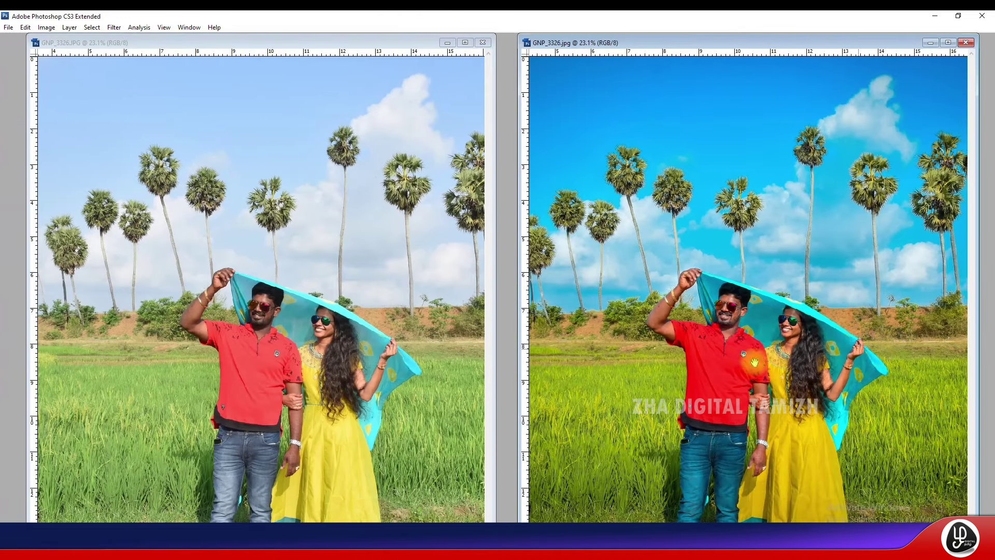
left_click_drag(264, 209, 240, 210)
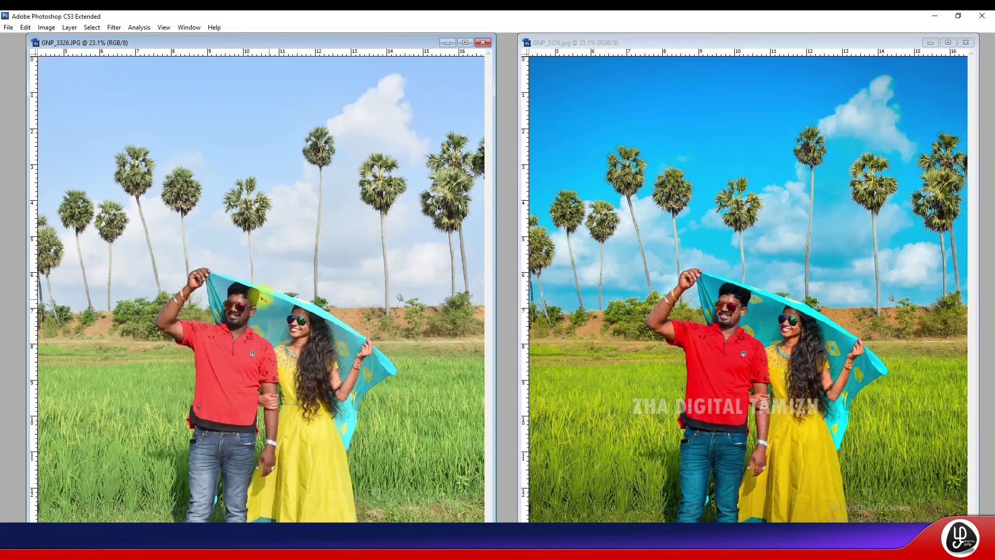
left_click_drag(143, 216, 218, 217)
left_click(857, 477)
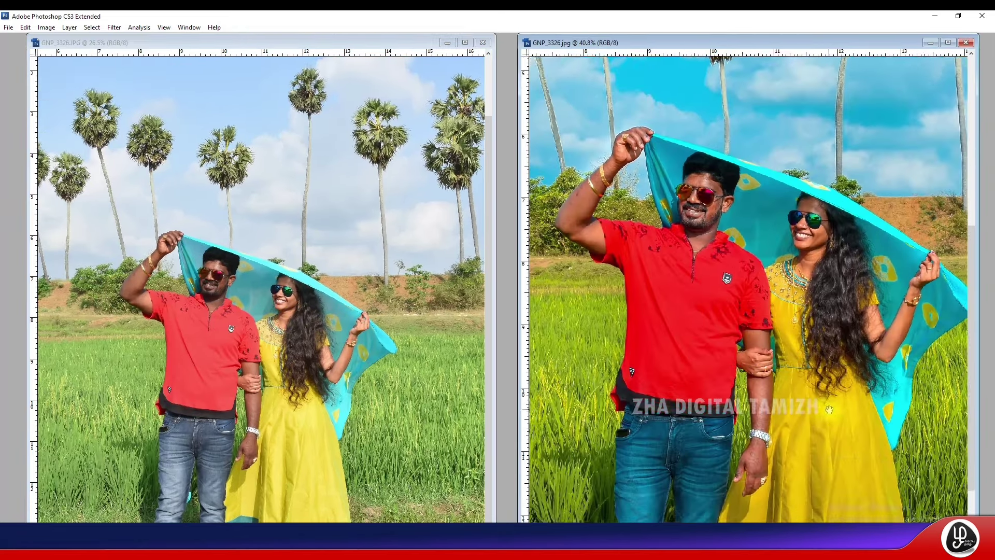